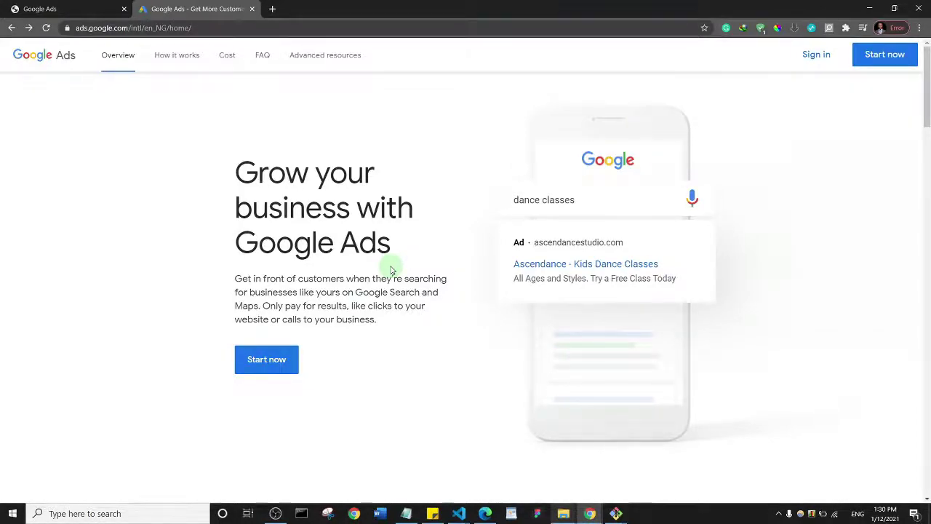
Start Google Ads signup with a new Google Ads account and close the extra Overview tab
click(267, 365)
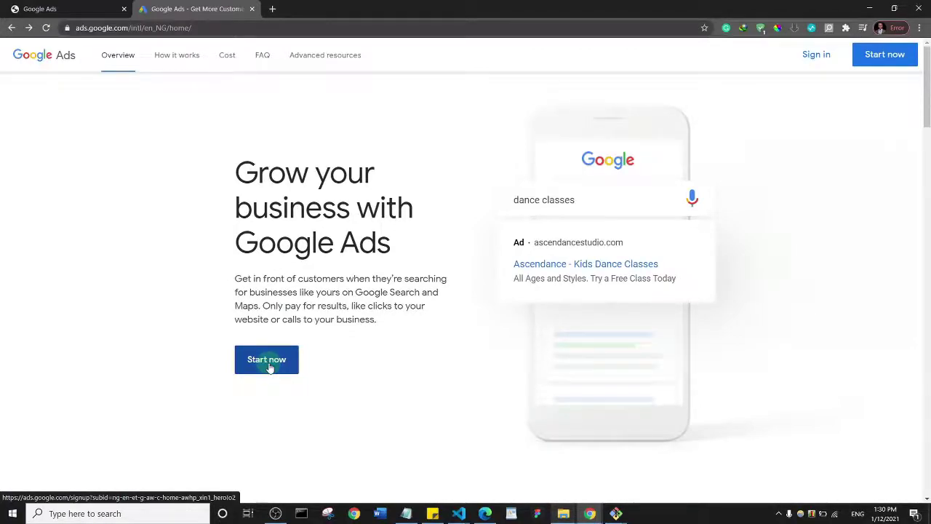
click(269, 366)
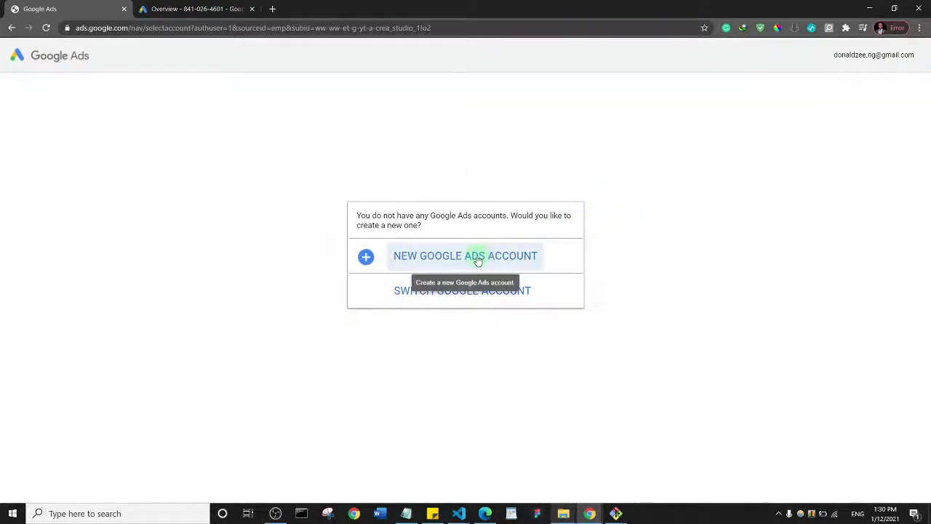
click(450, 256)
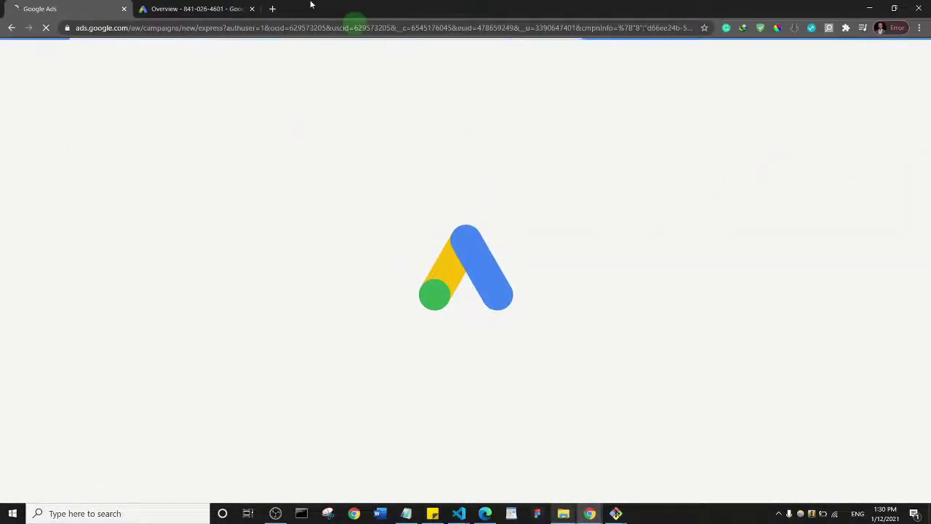
click(252, 11)
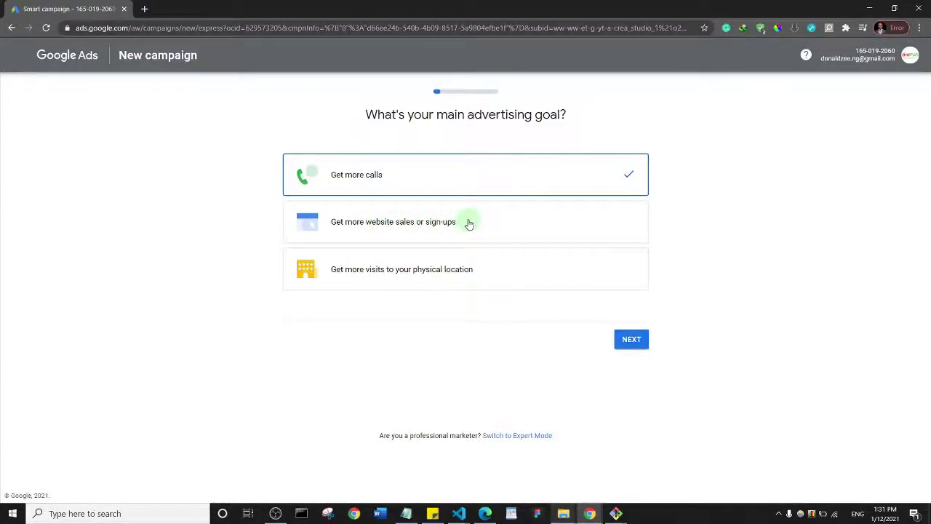
Choose 'Get more website sales or sign-ups' as the goal and name the business ZinoTrust Academy
click(468, 224)
click(633, 340)
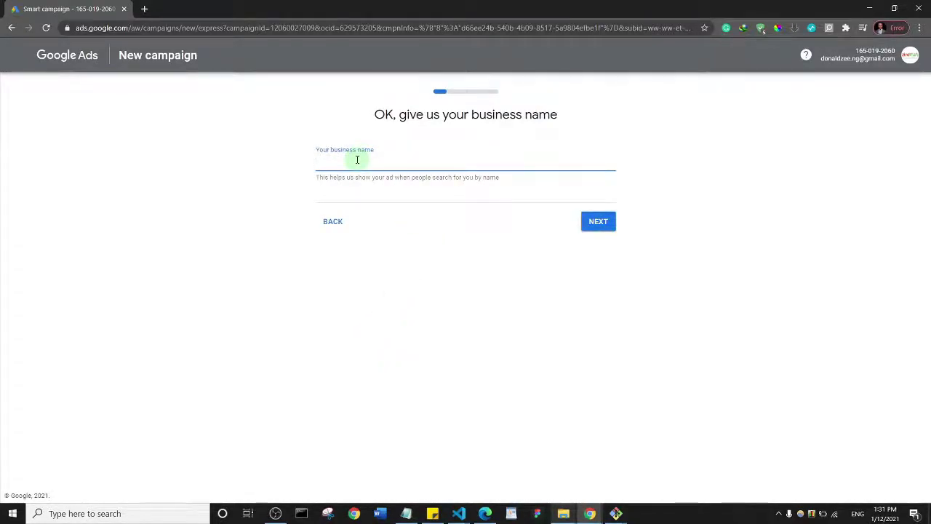
text(incTrust Academy)
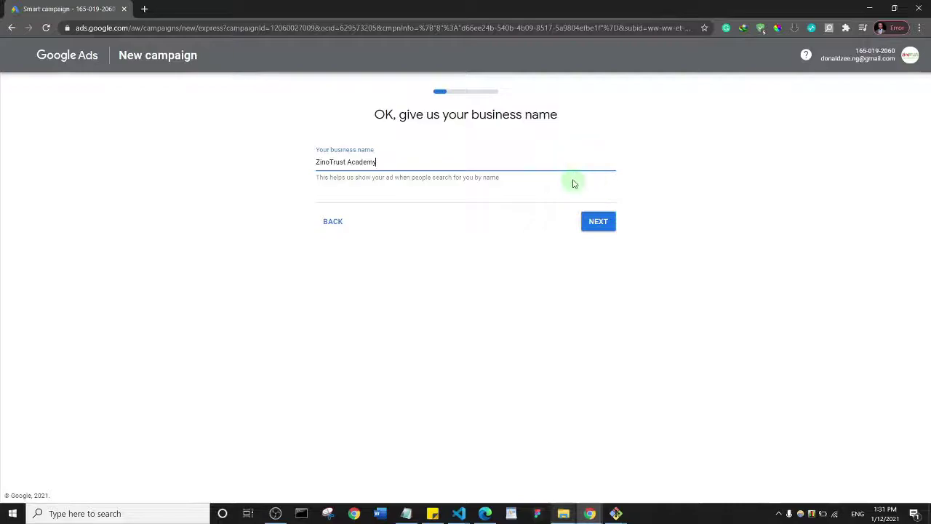
click(371, 202)
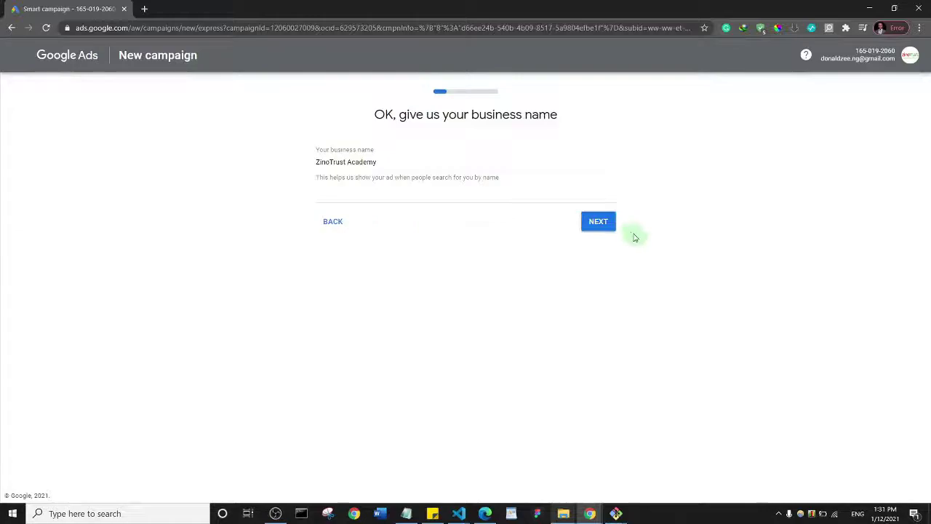
click(599, 226)
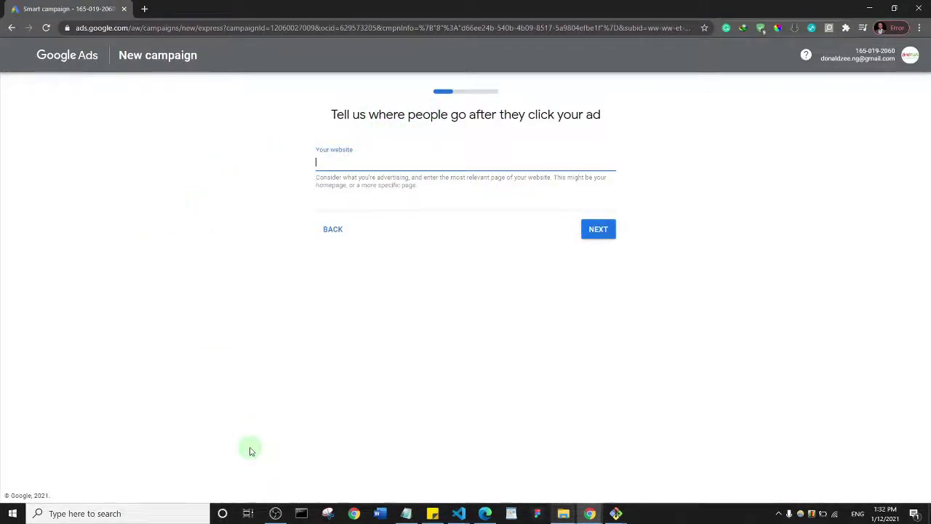
Enter the zinotrustscademy.com website address as the ad's destination and continue
text(ww)
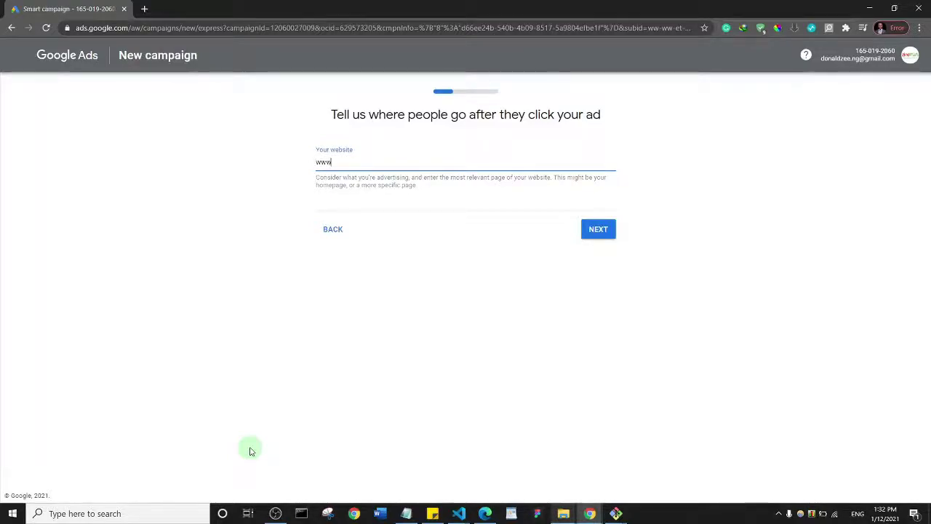
text(.zin)
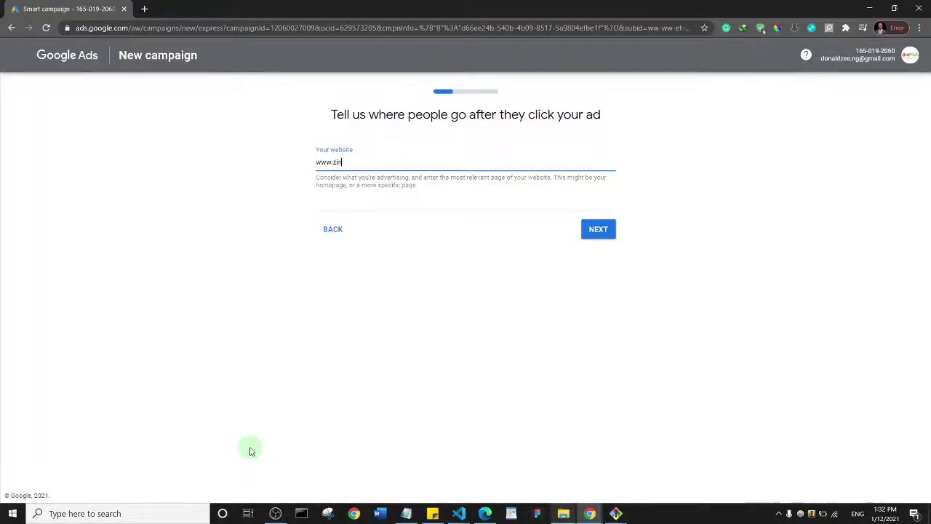
text(otrustscademy.com)
click(601, 239)
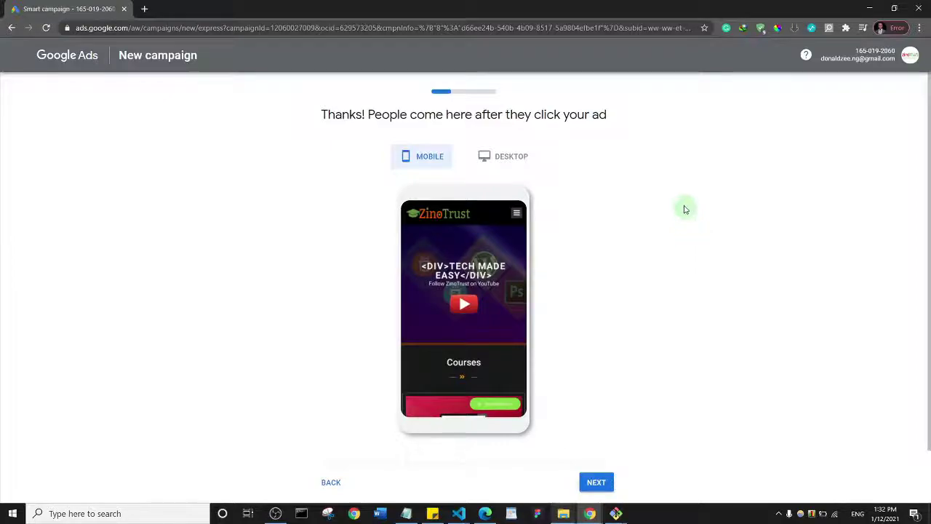
Preview the ZinoTrust landing page in desktop view, then proceed to the ad text
click(506, 162)
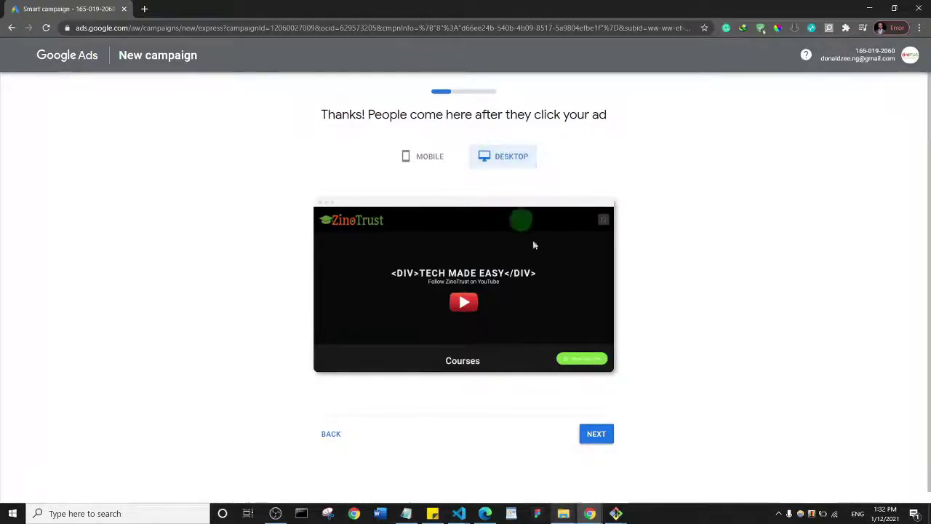
click(599, 440)
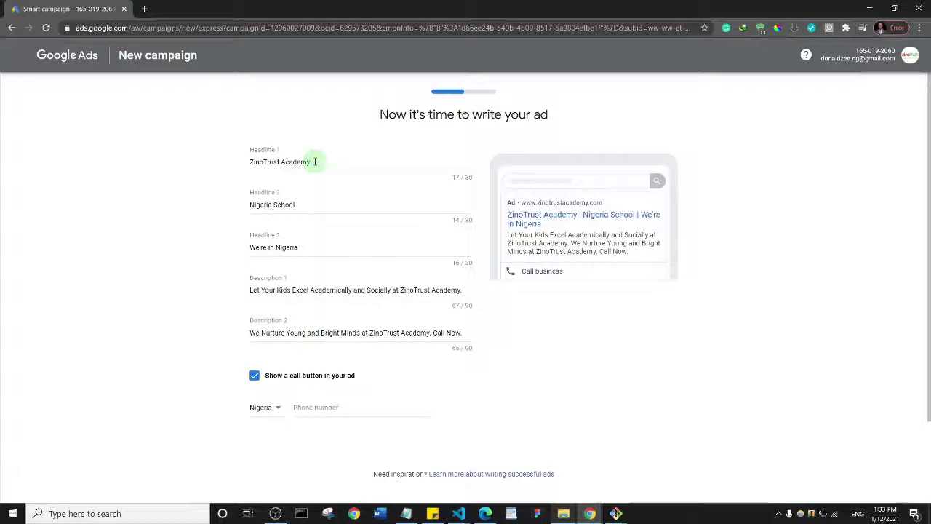
Change Headline 2 to 'Learn Web Development' and Headline 3 to 'Nigeria'
triple_click(300, 205)
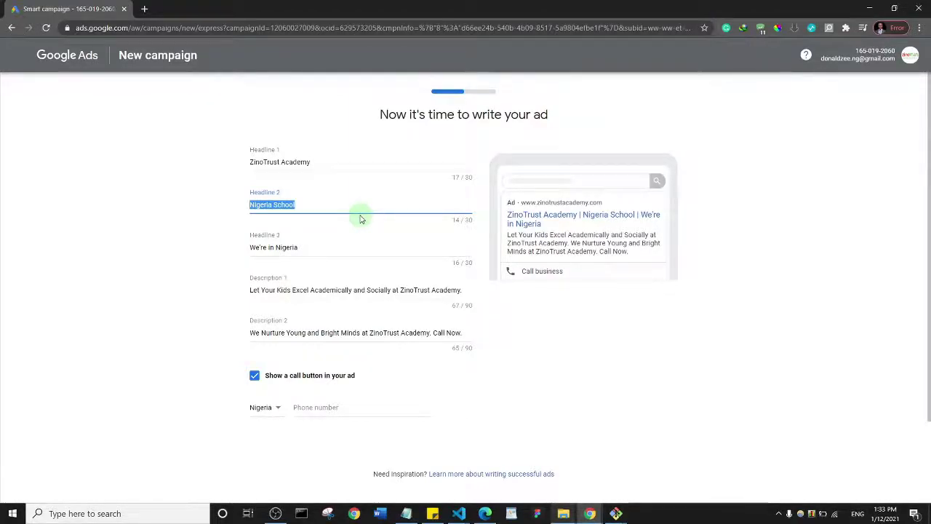
text(Learn)
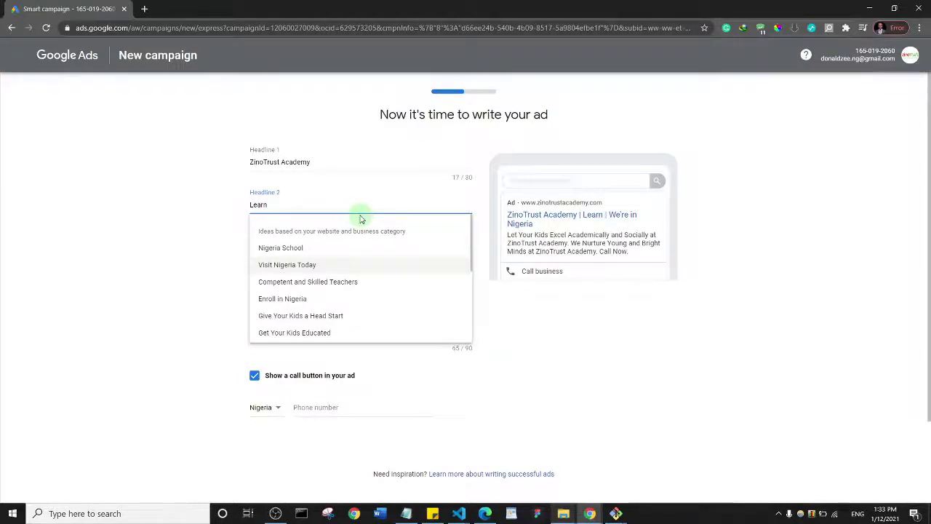
text( Web Development)
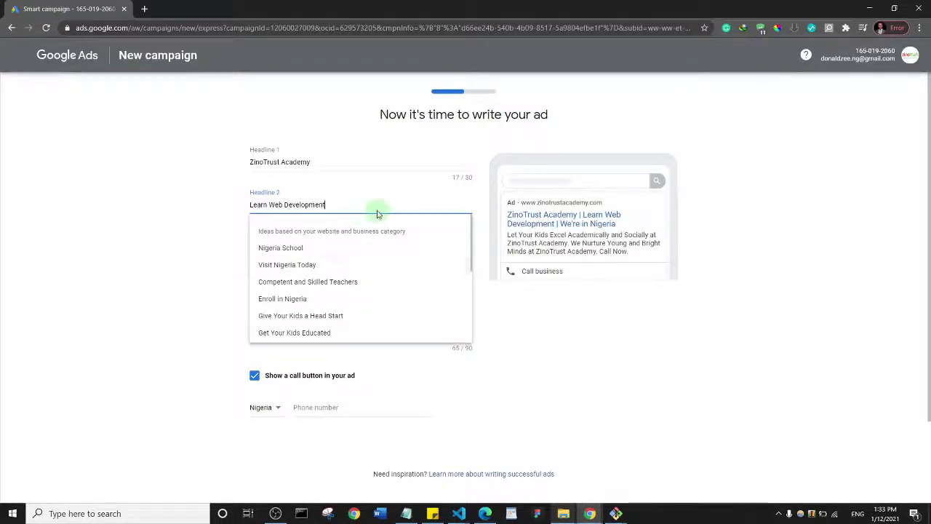
click(222, 224)
drag(306, 246, 197, 256)
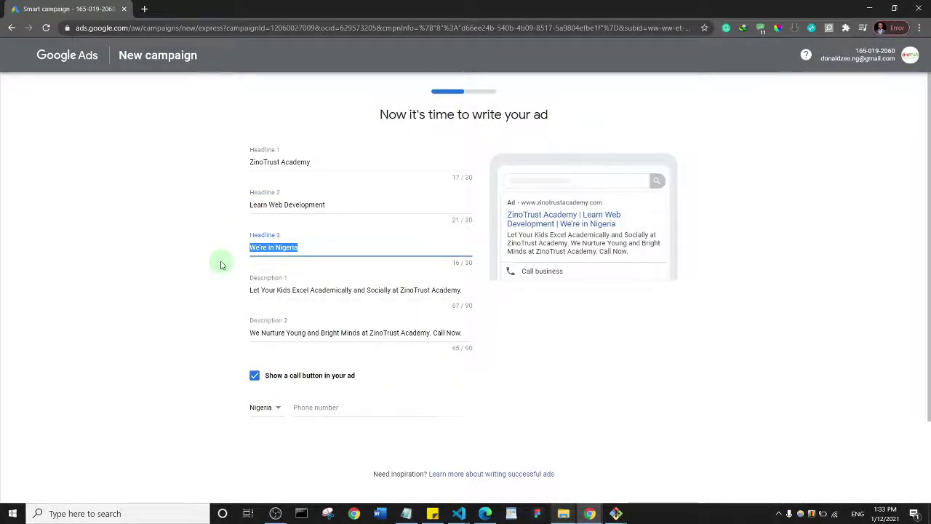
text(Ni)
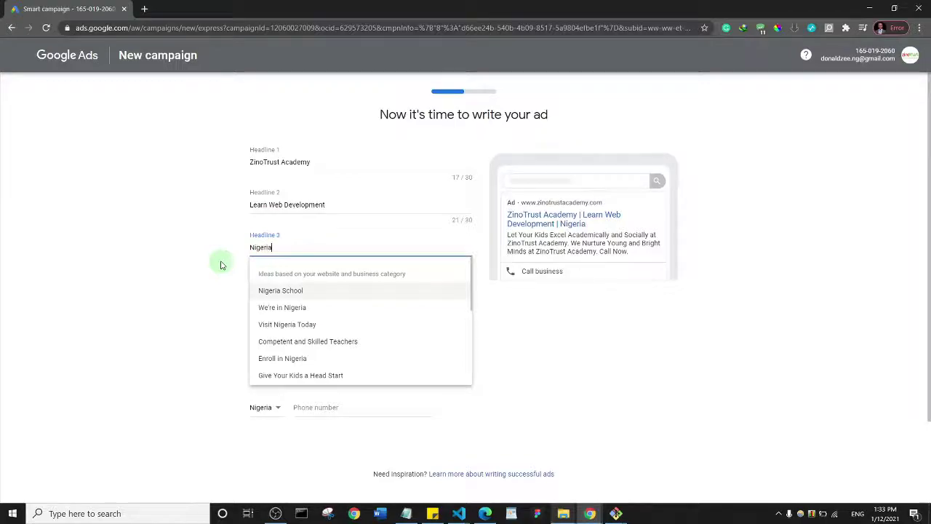
click(180, 245)
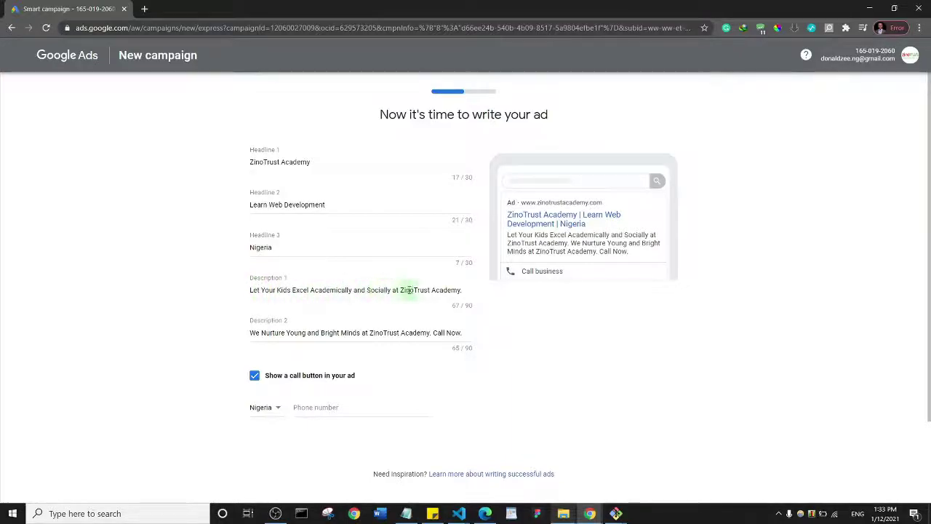
Rewrite Description 1 as 'This is the best bootcamp to learn web development'
click(366, 294)
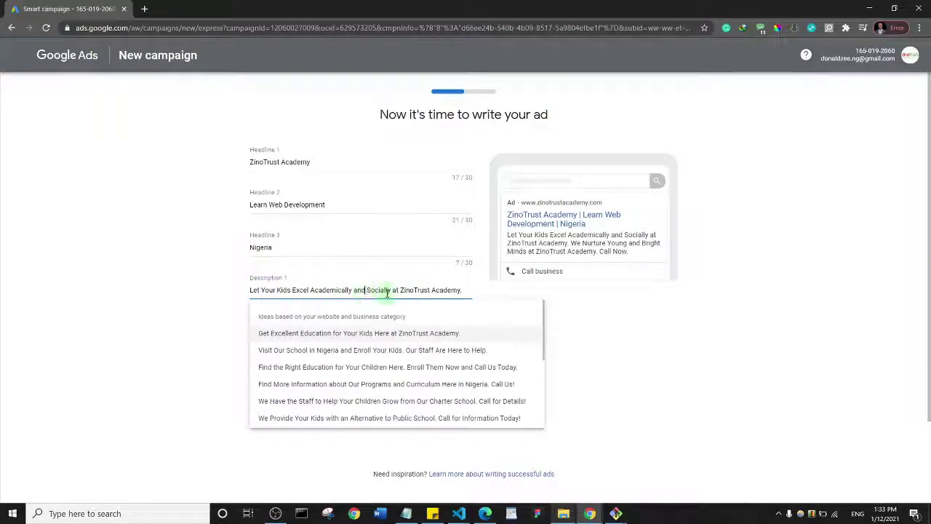
key(ctrl+a)
key(BackSpace)
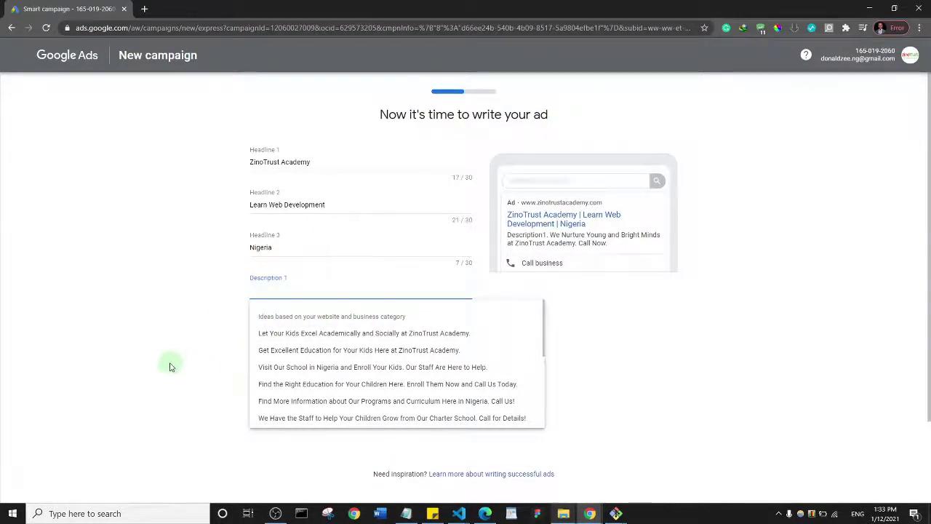
text(This is t)
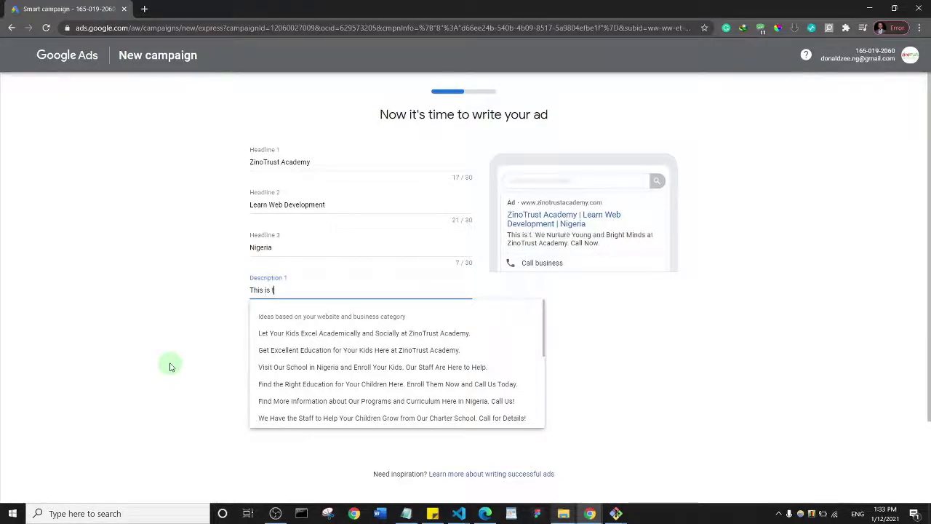
text(he best b)
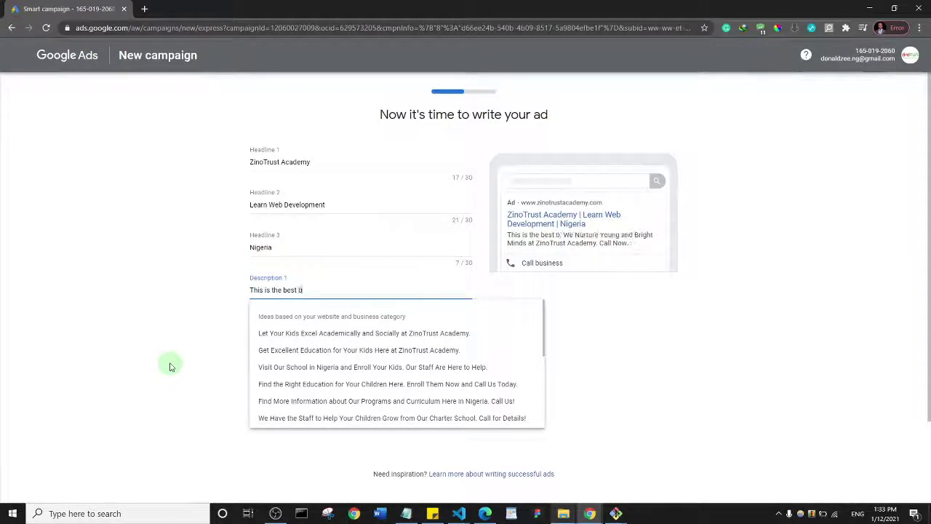
text(ootcamp)
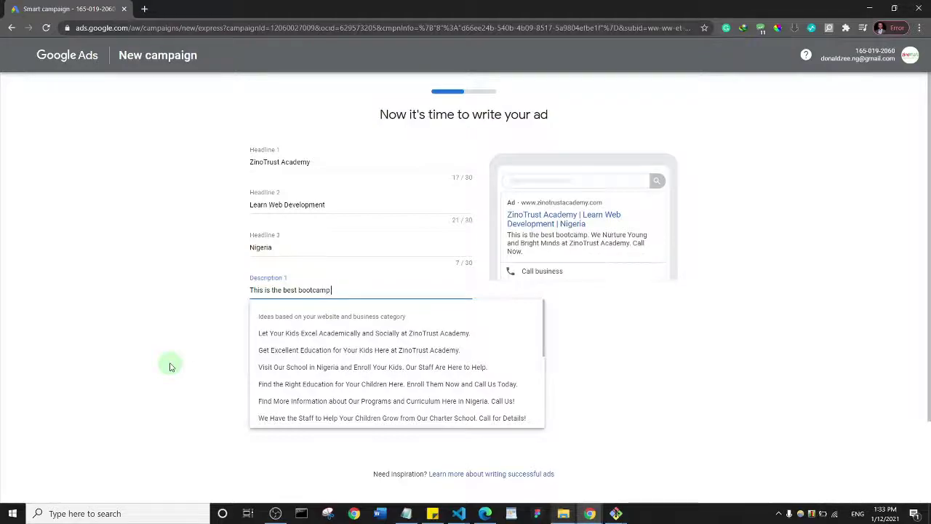
text( to learn)
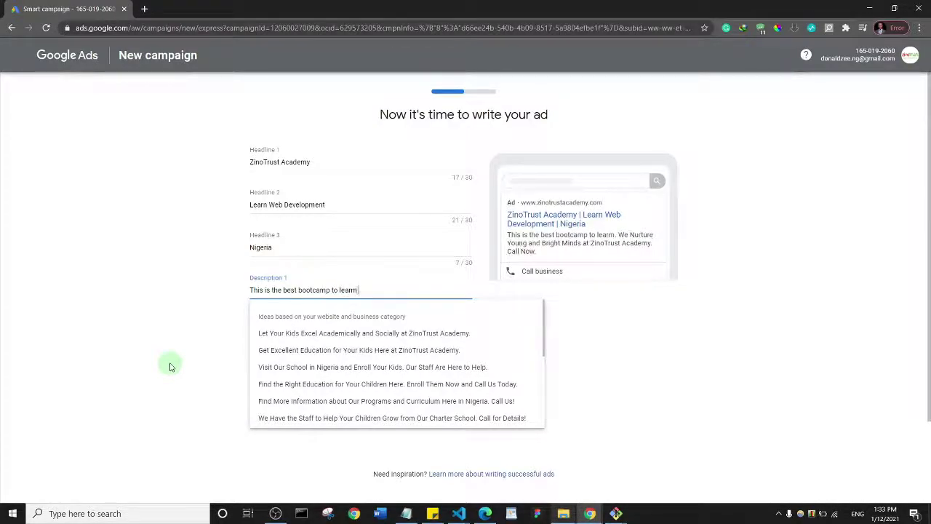
key(BackSpace)
text(n w)
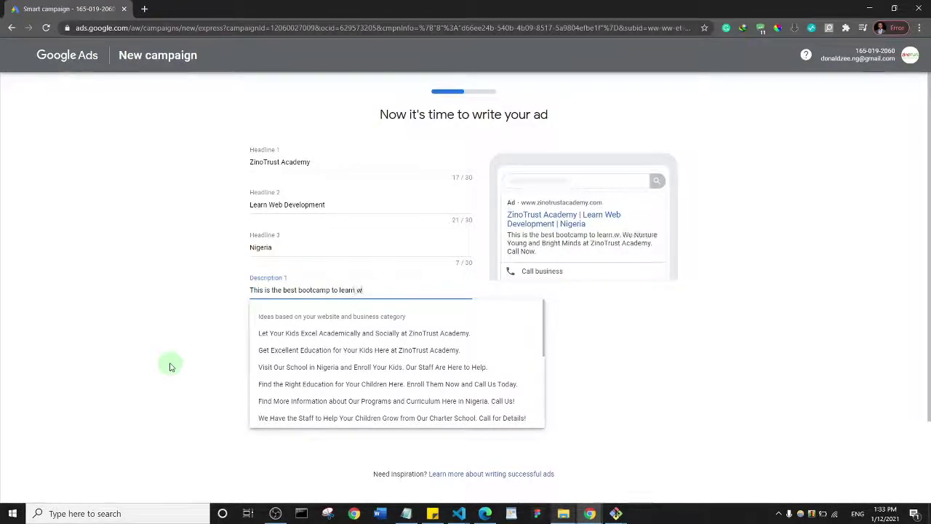
text(eb development.)
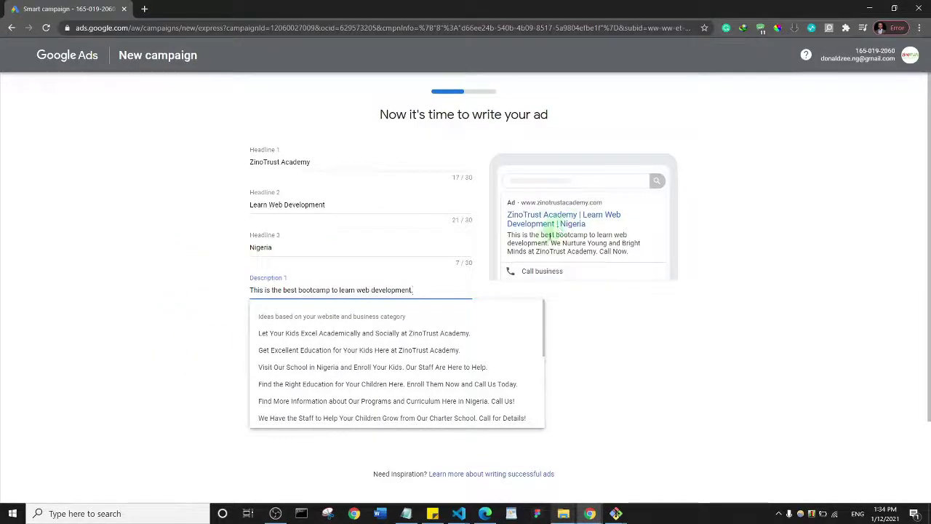
click(191, 288)
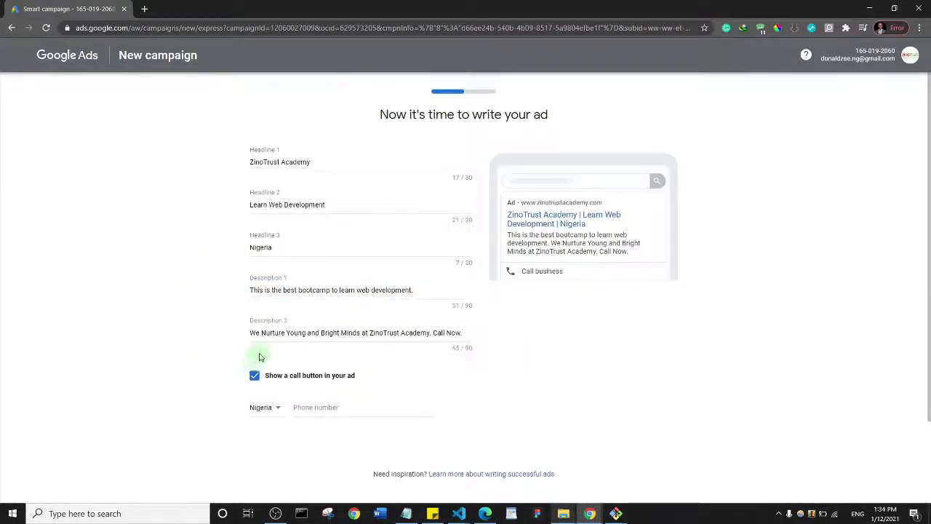
Replace Description 2 with 'Enroll now.'
click(271, 333)
key(ctrl+a)
key(BackSpace)
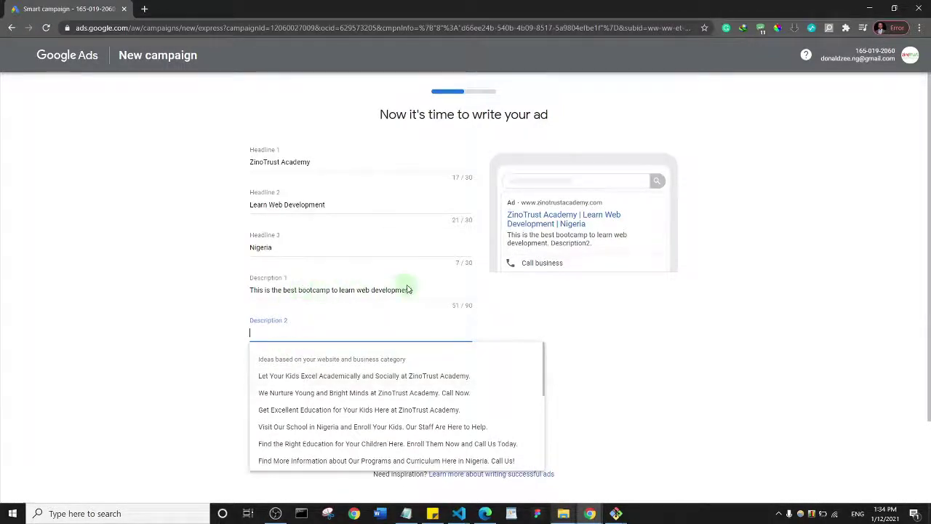
click(153, 283)
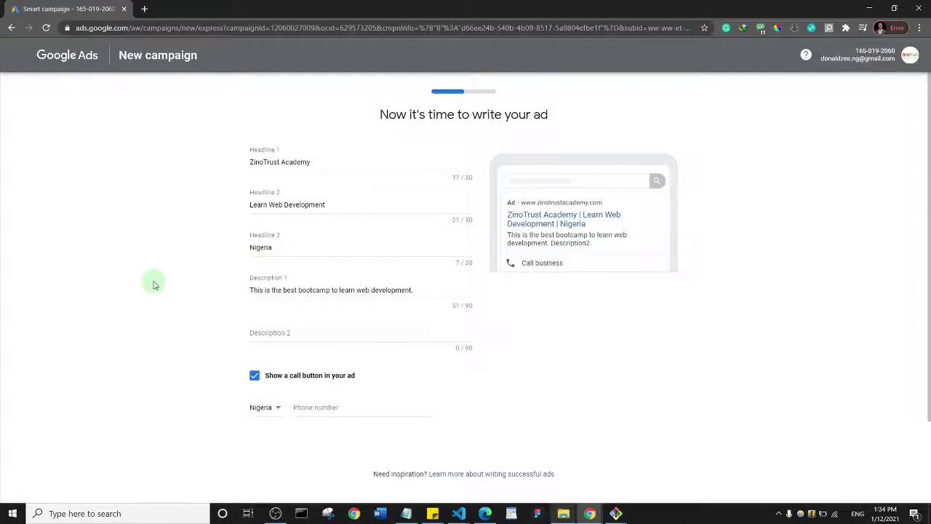
click(267, 333)
text(Enroll now.)
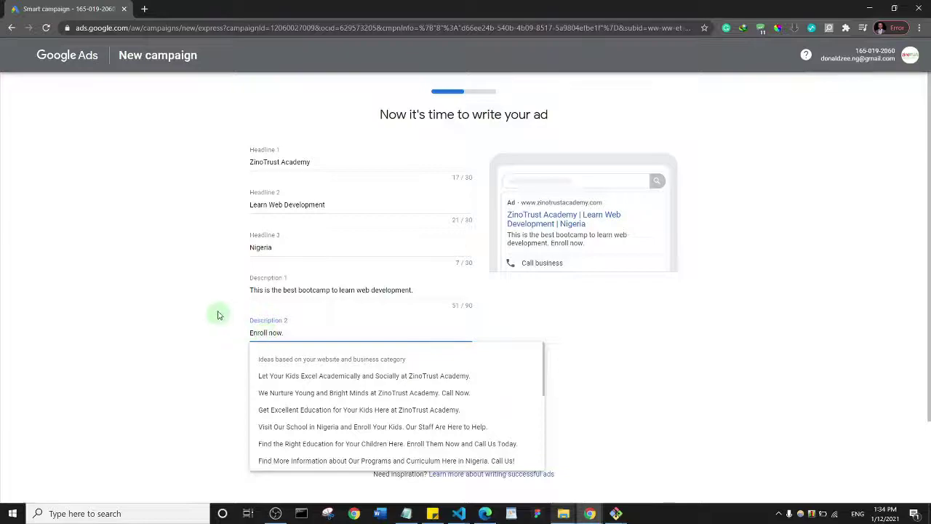
click(191, 284)
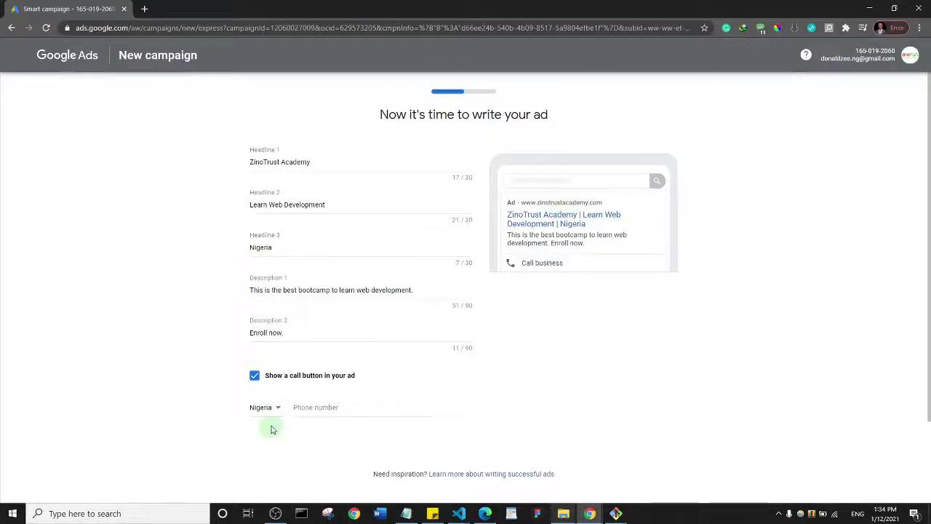
Keep the ad's call button enabled and enter the business phone number
click(255, 376)
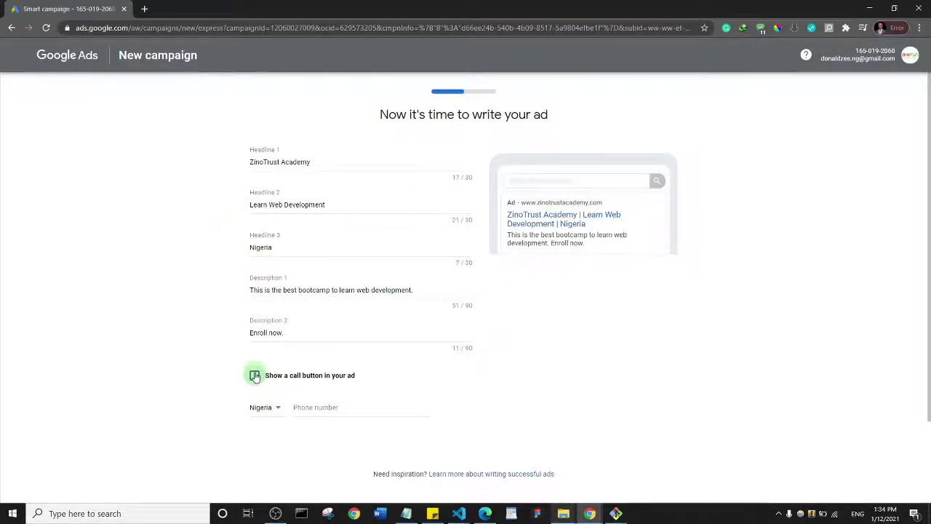
click(255, 376)
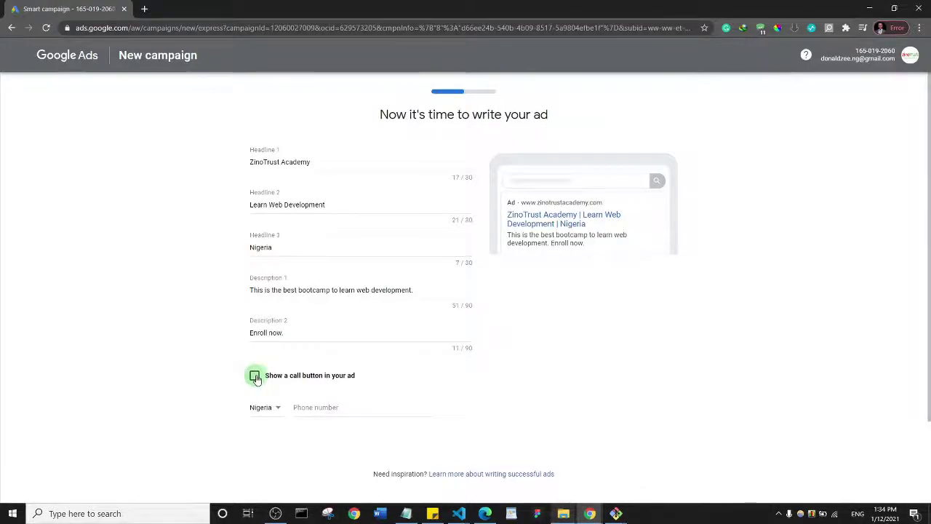
click(317, 407)
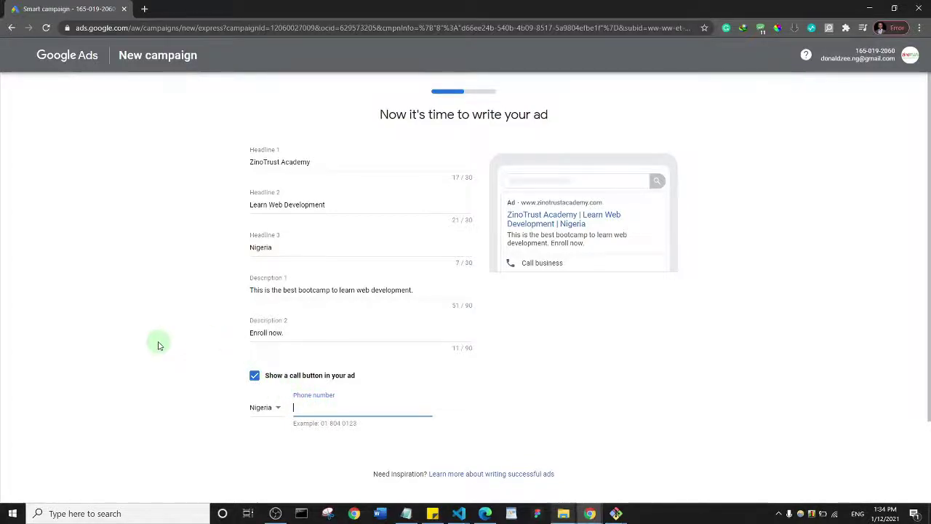
text(804653)
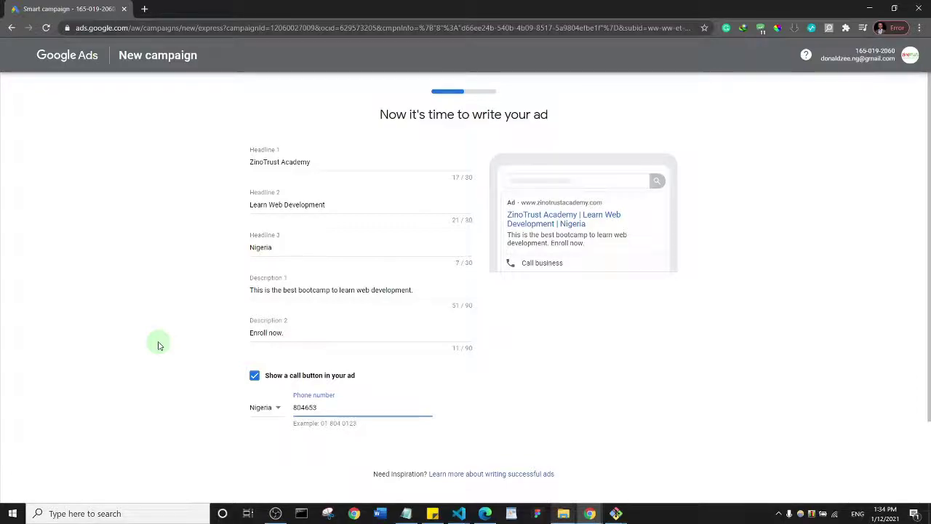
key(BackSpace)
key(BackSpace)
key(BackSpace)
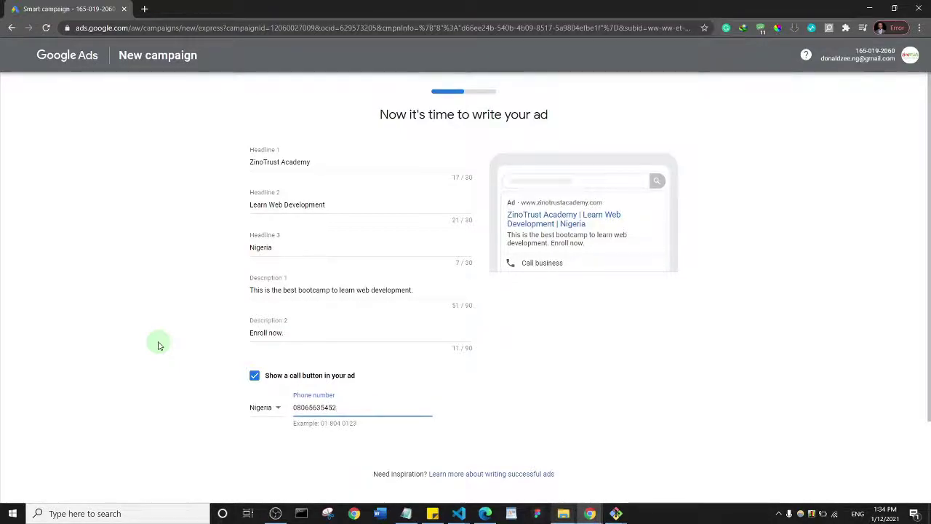
scroll(180, 340, down, 2)
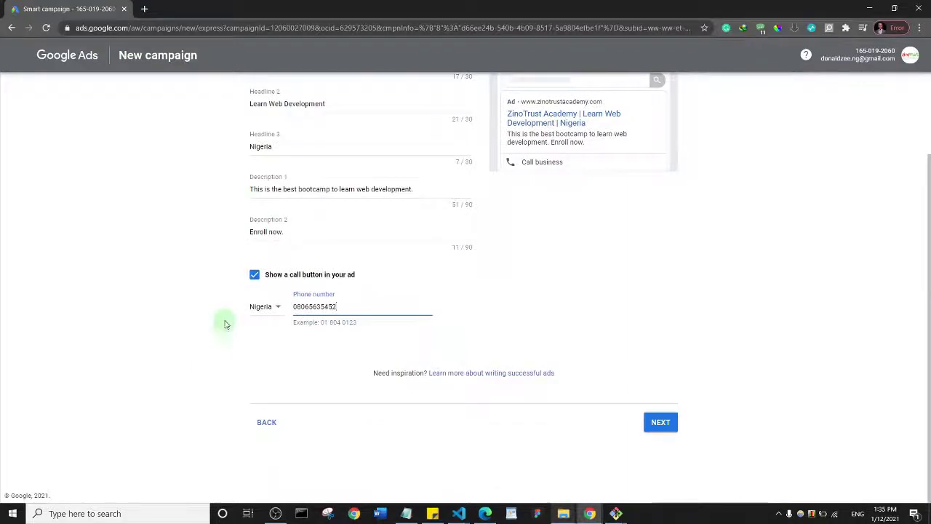
Advance from the ad text to the keyword themes step
click(659, 421)
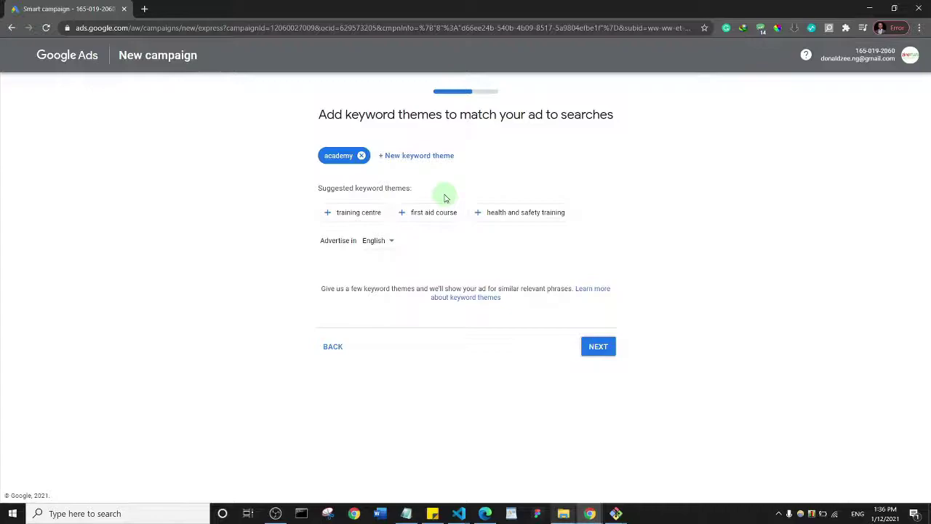
Add 'web design' as a keyword theme and remove the web hosting company and academy themes
click(406, 165)
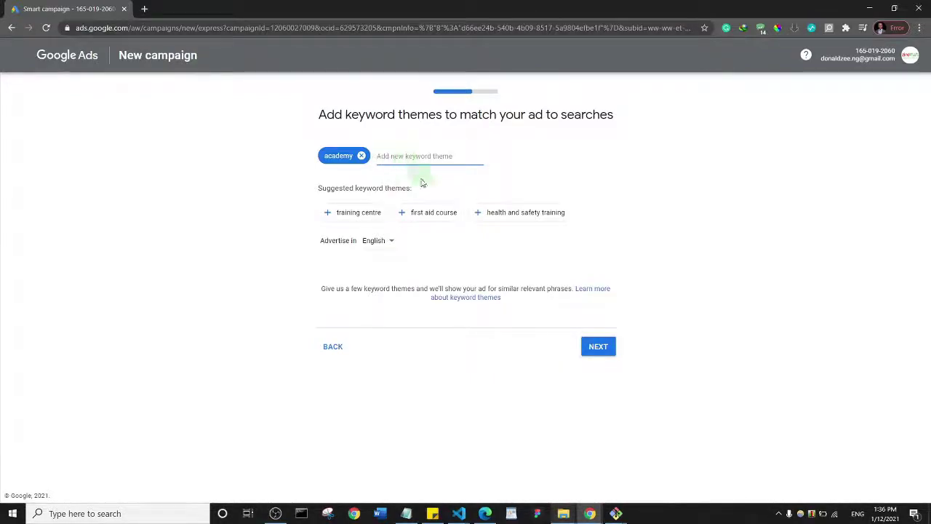
text(web des)
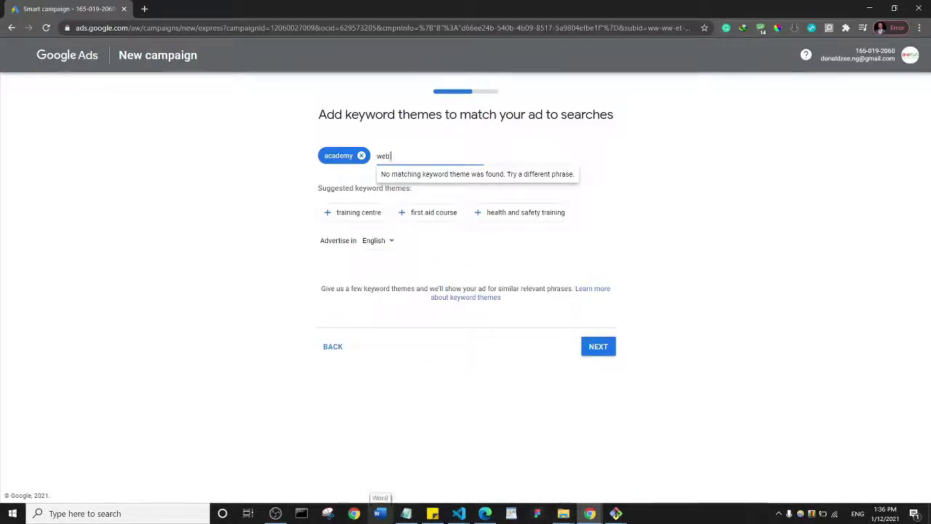
key(Return)
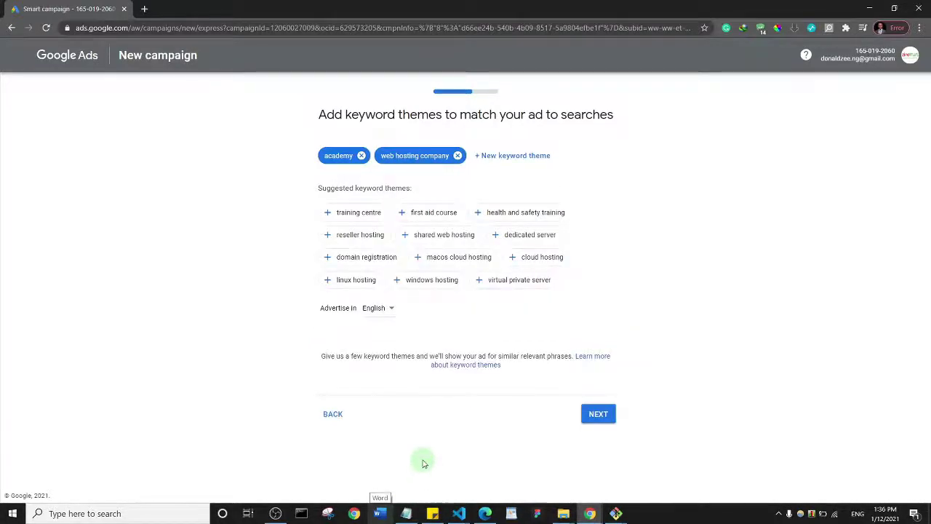
click(457, 156)
click(393, 158)
text(design)
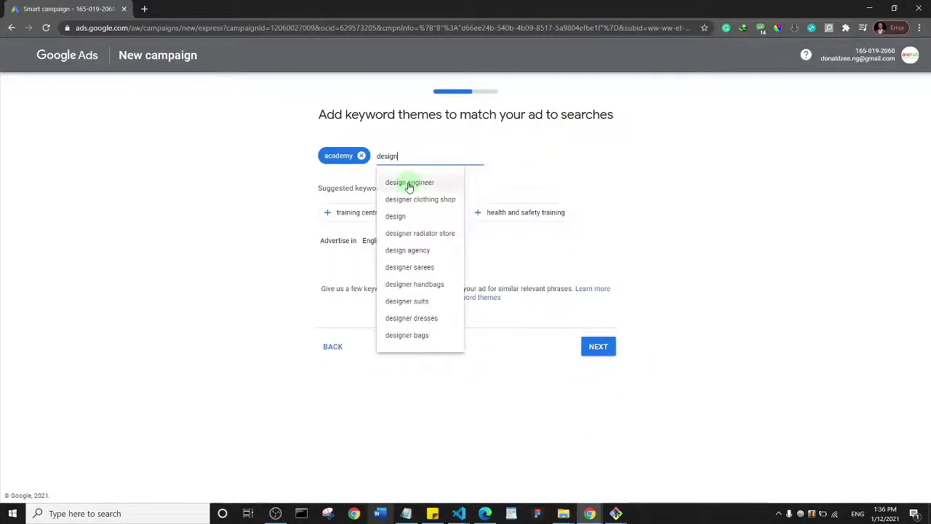
key(BackSpace)
key(BackSpace)
text(web des)
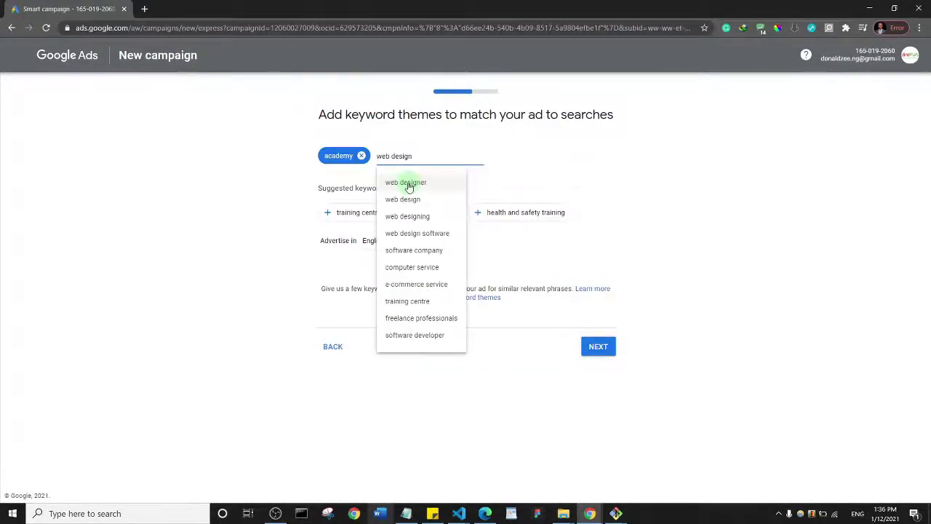
text(ign)
click(406, 200)
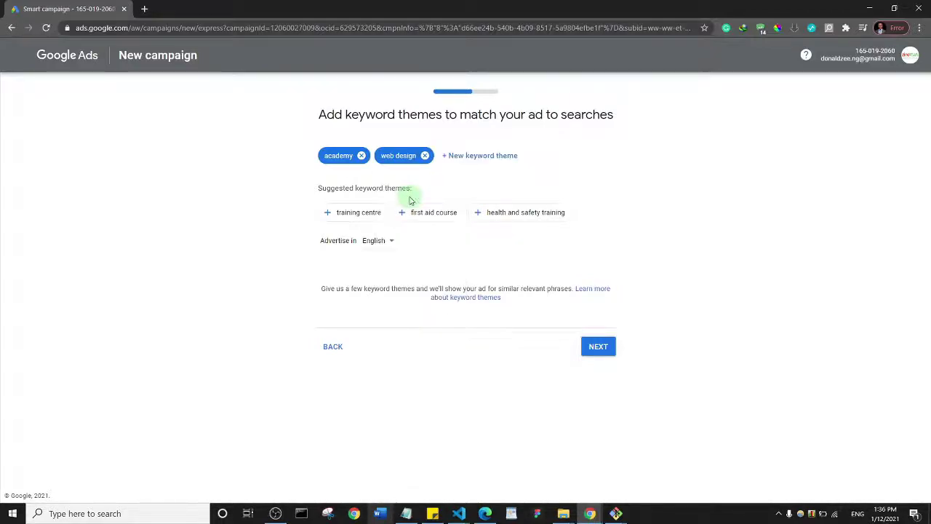
click(362, 157)
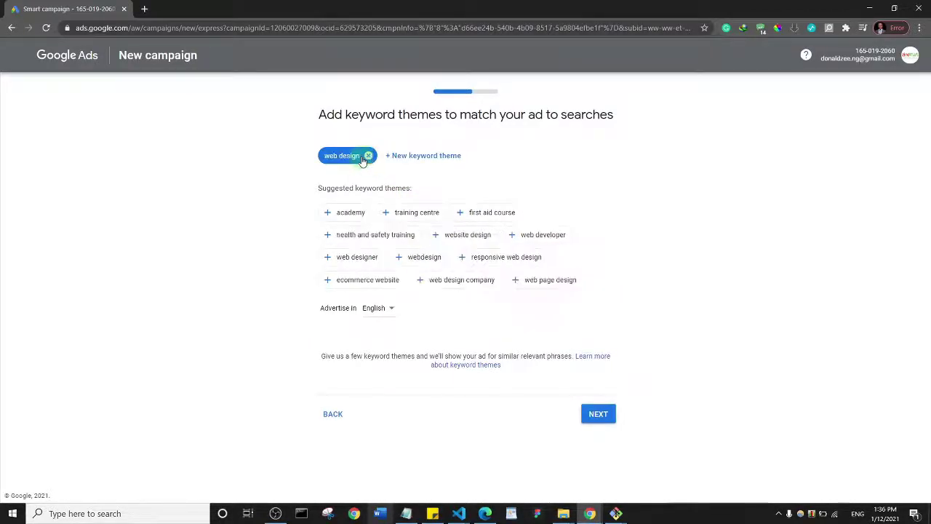
Add 'get a website' and 'website design company' keyword themes, then continue to locations
click(405, 155)
text(web)
key(BackSpace)
key(BackSpace)
key(BackSpace)
text(ge)
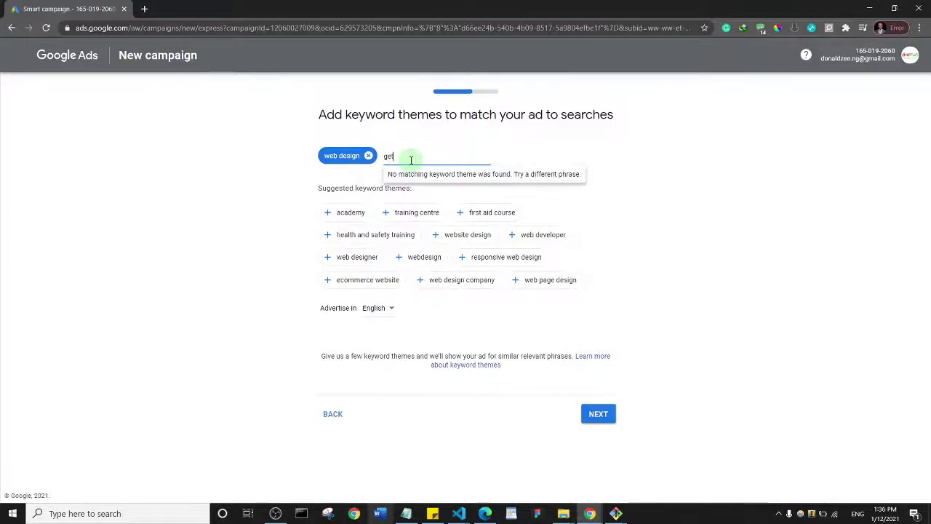
text(t a website)
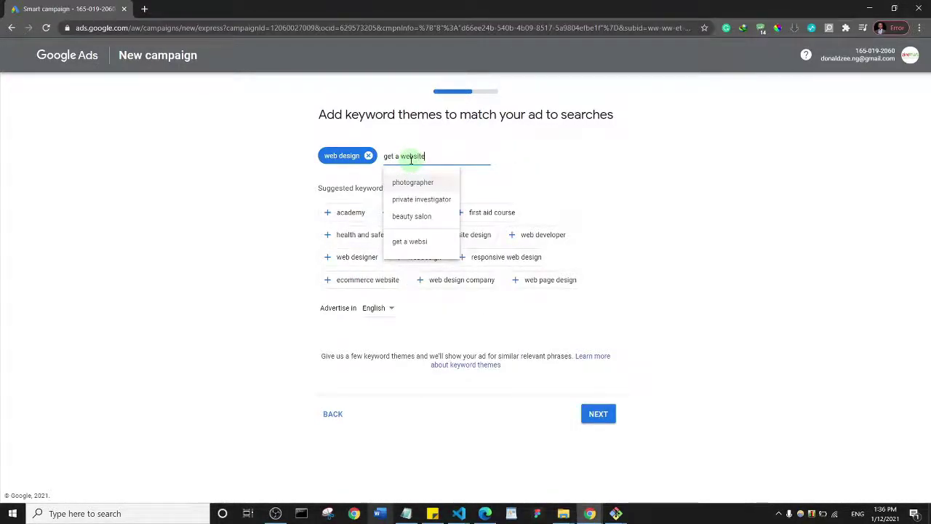
click(416, 247)
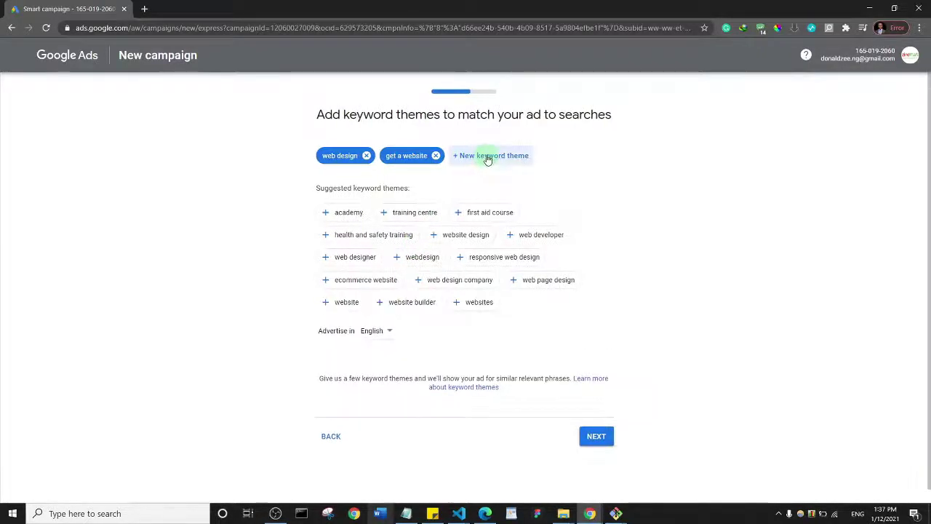
click(487, 156)
text(website)
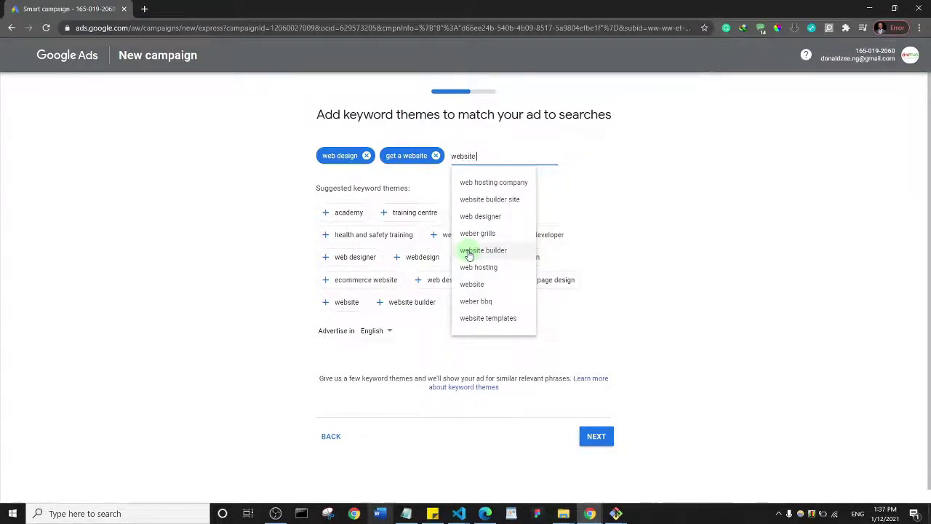
text( design )
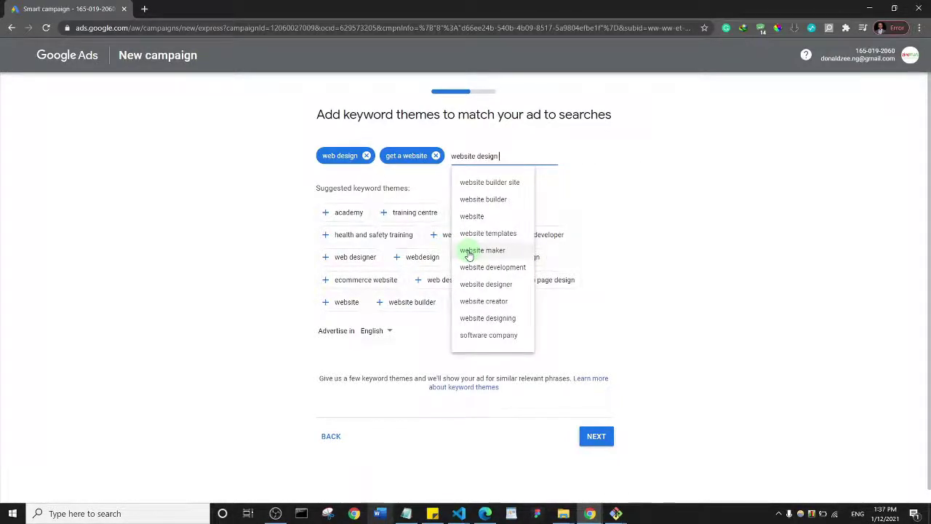
text(company)
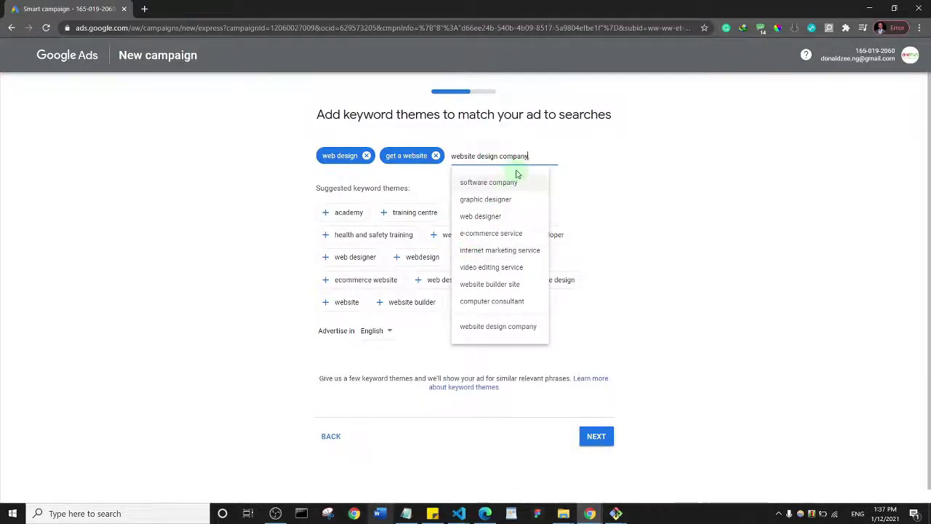
click(493, 327)
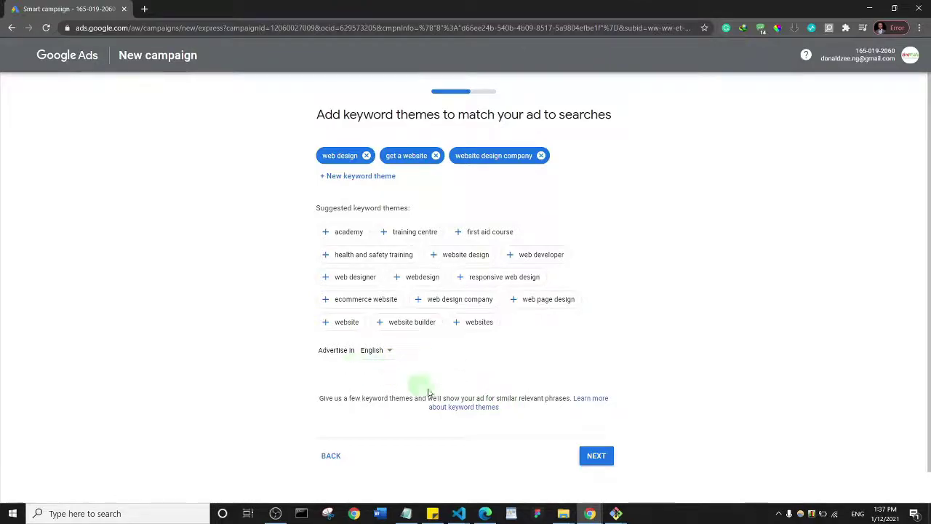
click(592, 457)
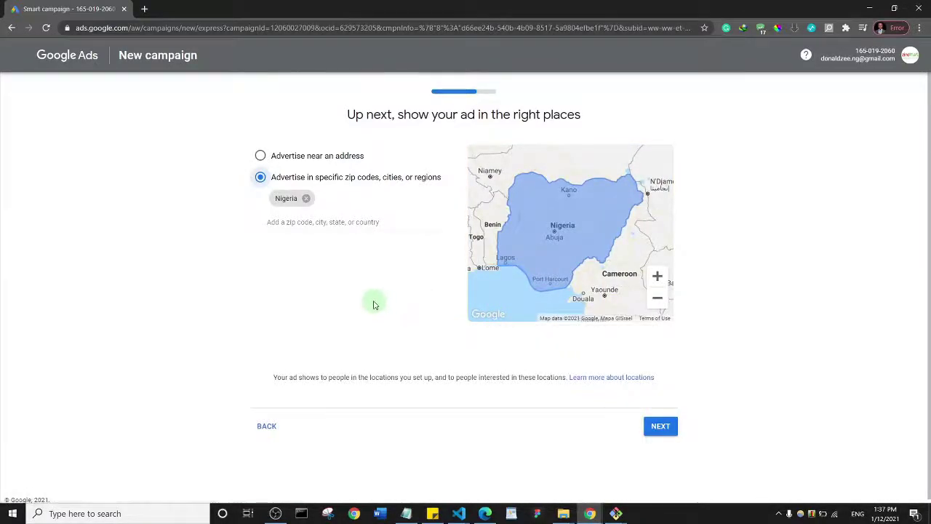
Add Abuja as a target location and remove Nigeria
click(270, 225)
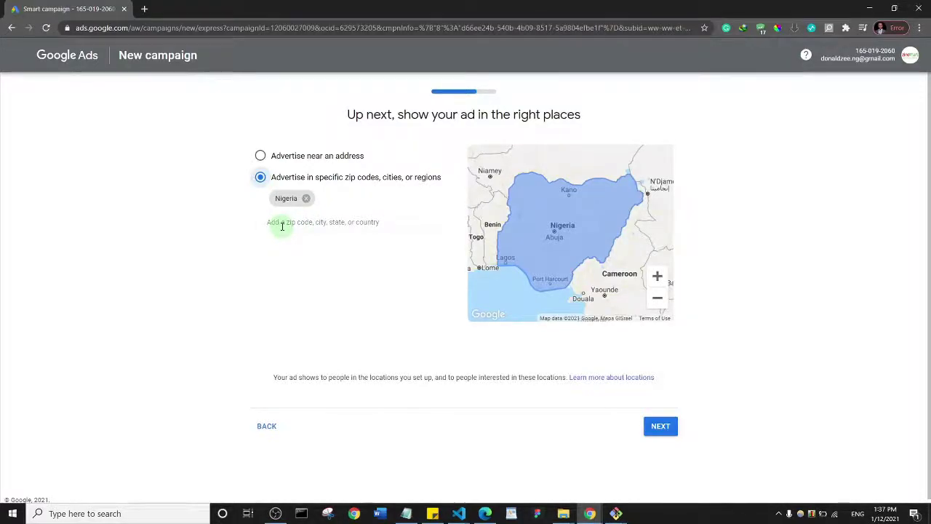
click(282, 226)
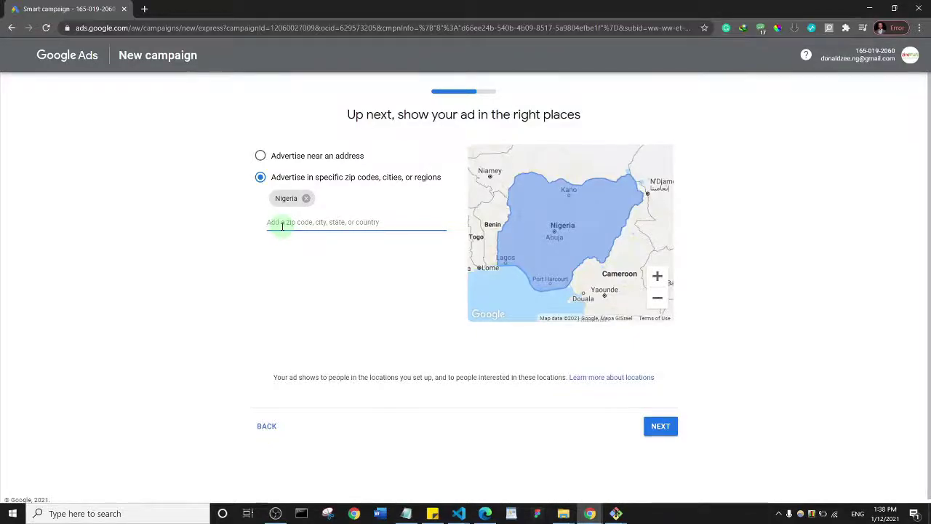
text(lag)
key(BackSpace)
key(BackSpace)
key(BackSpace)
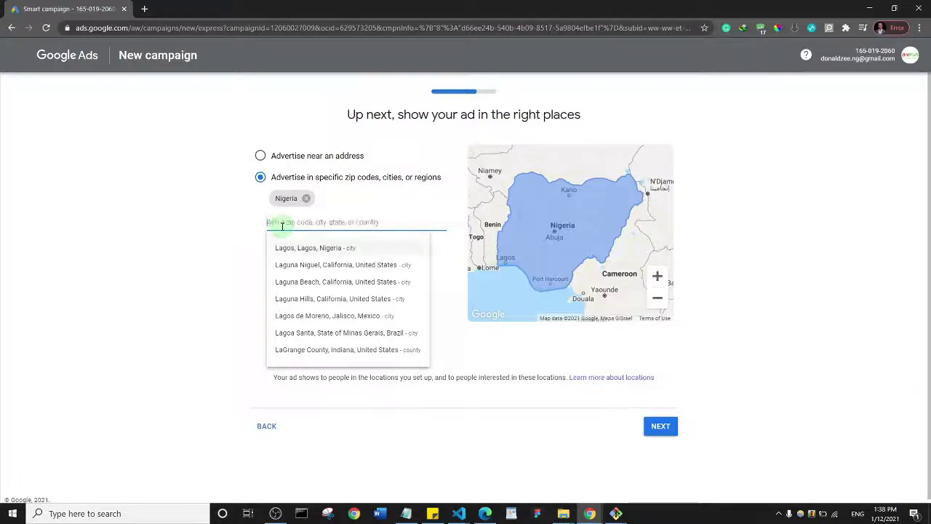
text(abuja)
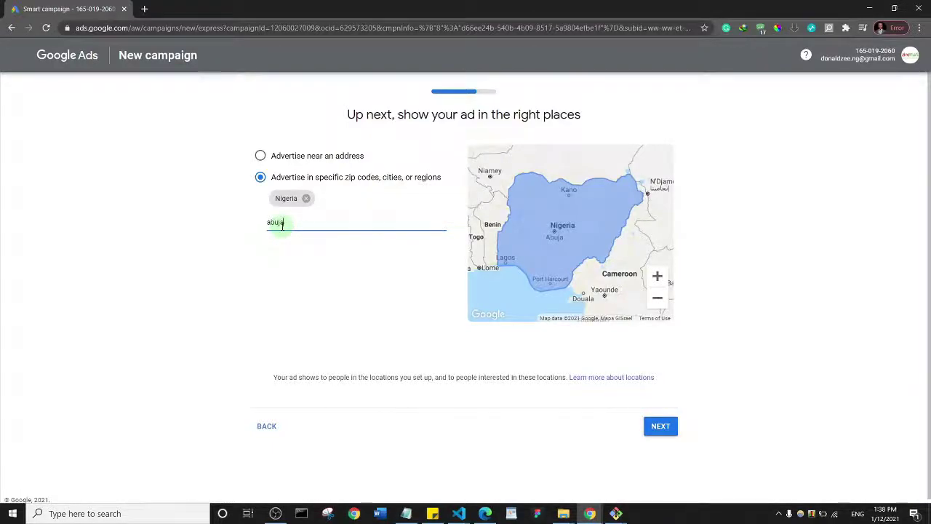
click(307, 249)
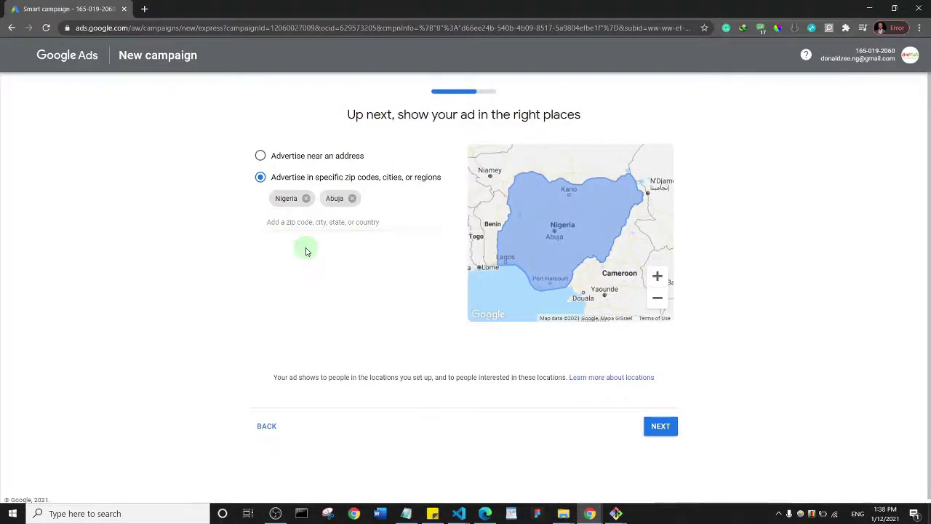
click(307, 201)
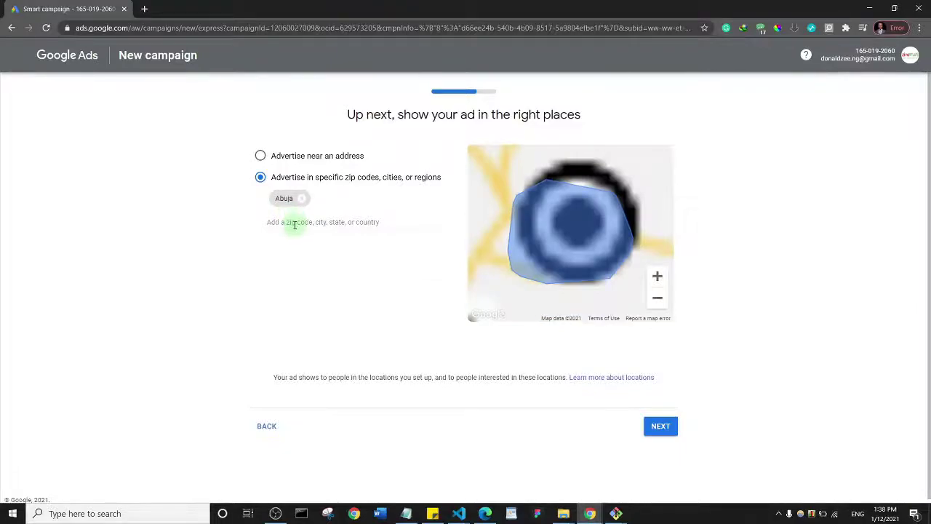
Add Lagos, Lagos, Nigeria as a target location and continue to the budget step
click(295, 225)
text(lagos)
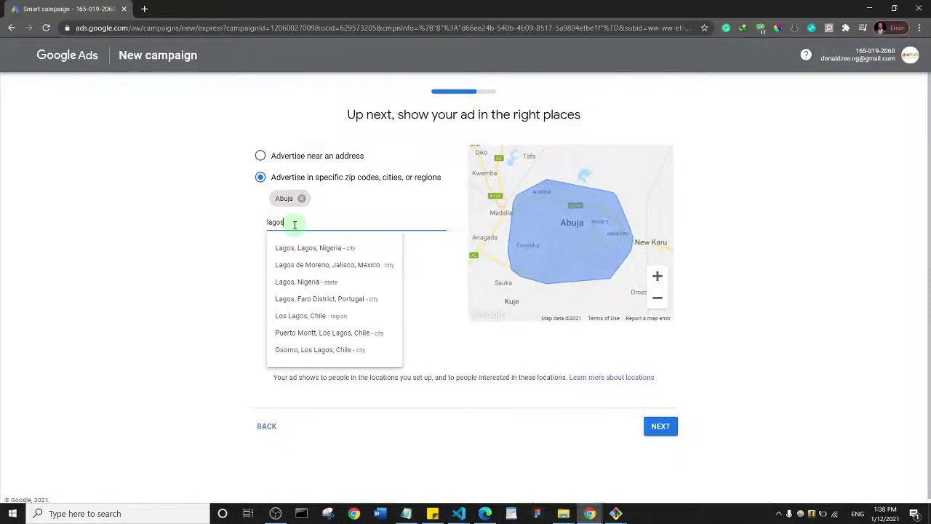
click(310, 248)
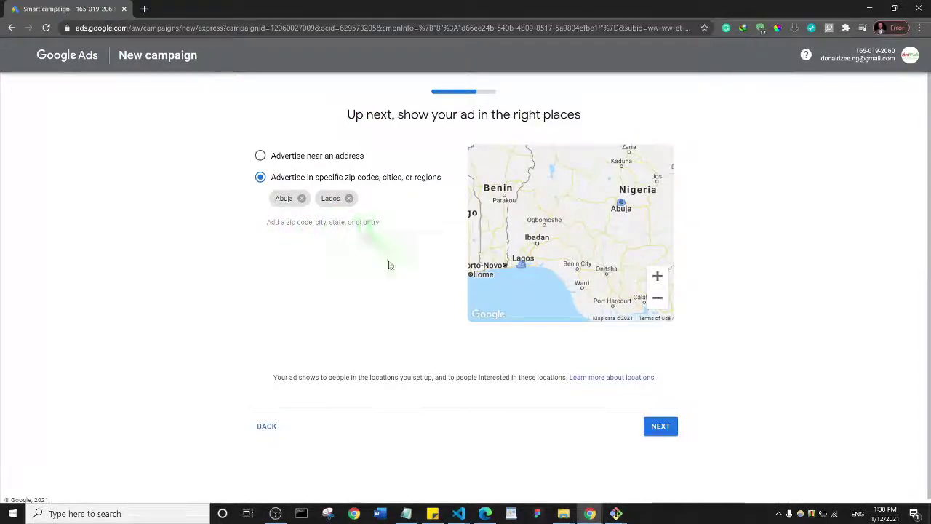
click(661, 430)
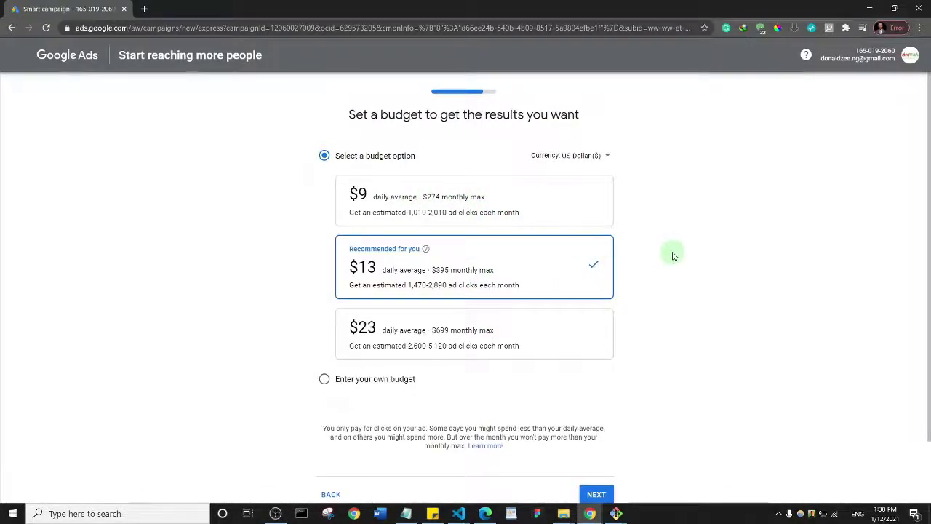
Choose 'Enter your own budget', keeping the currency as US Dollar
click(324, 382)
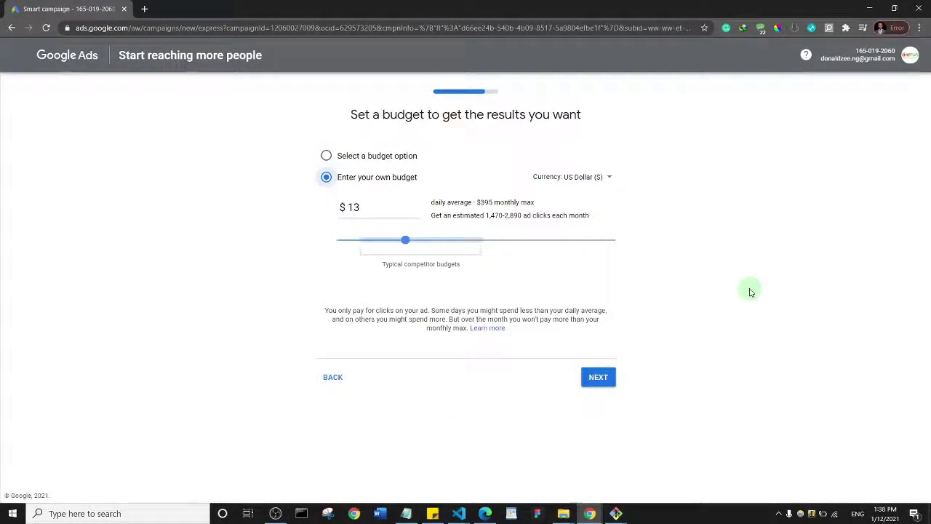
click(599, 181)
scroll(599, 239, down, 1)
scroll(627, 292, up, 10)
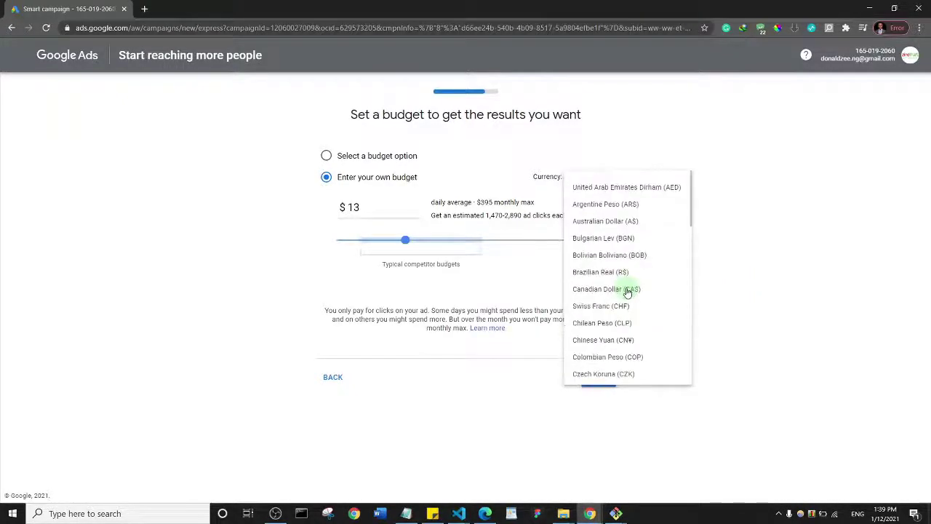
scroll(629, 233, down, 10)
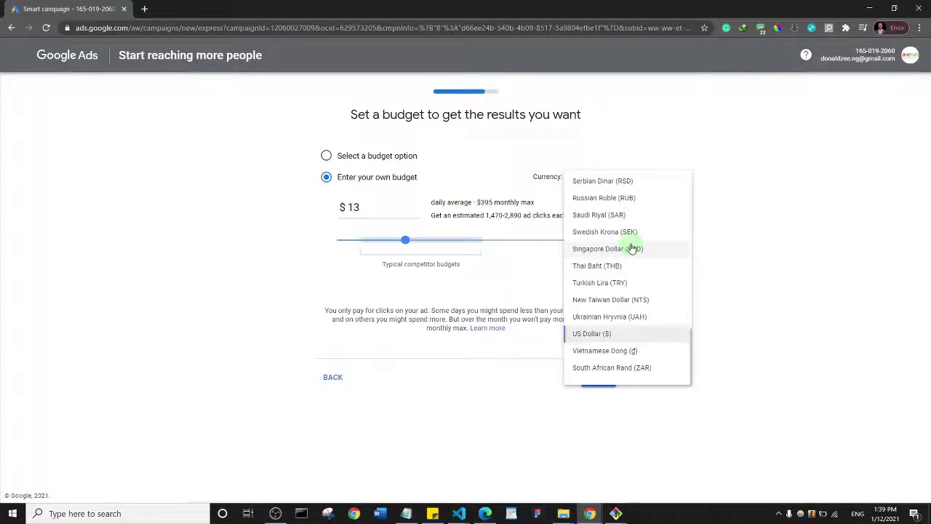
scroll(630, 243, up, 10)
click(800, 193)
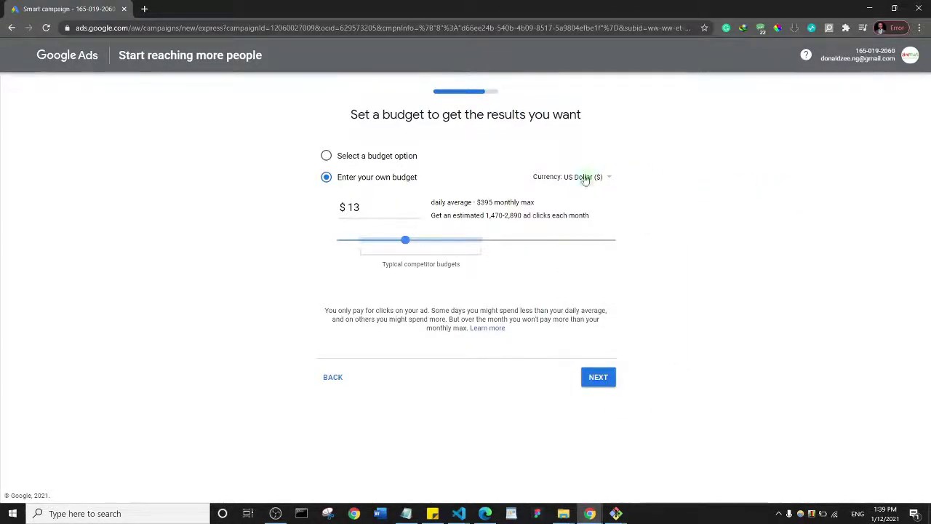
Set the daily budget slider to $6 and continue to the campaign review
drag(408, 246, 395, 245)
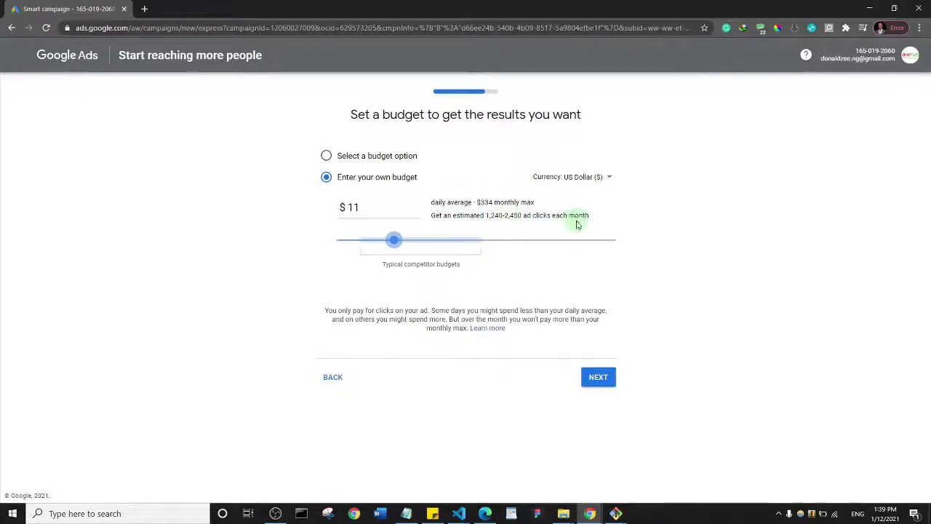
drag(396, 244, 363, 248)
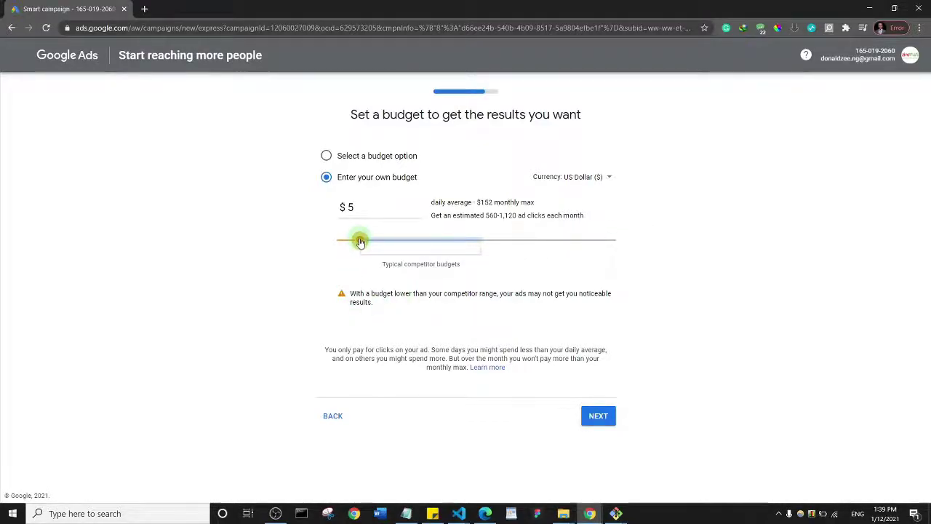
drag(360, 242, 368, 245)
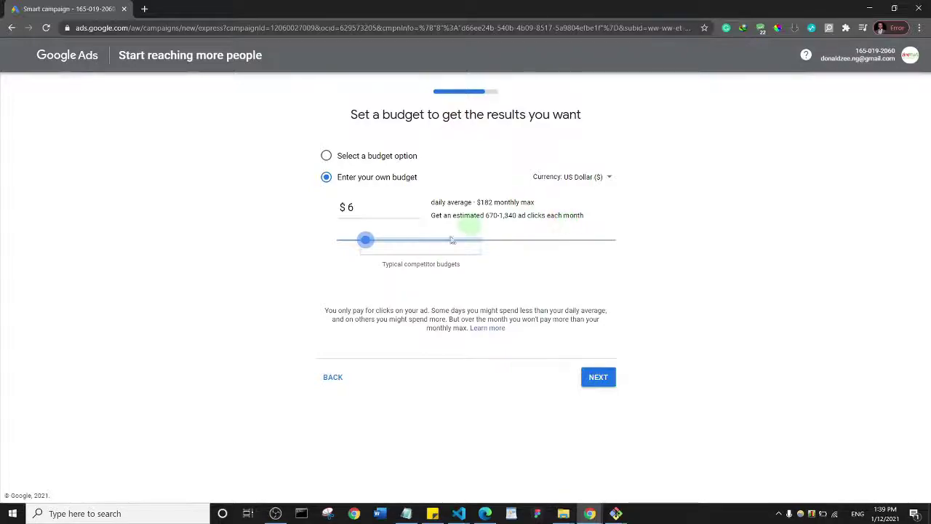
click(601, 383)
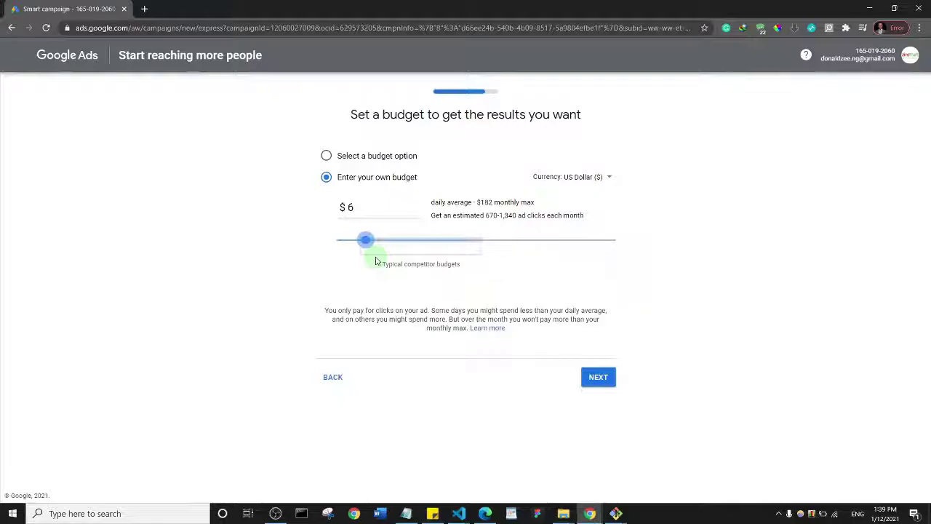
click(597, 378)
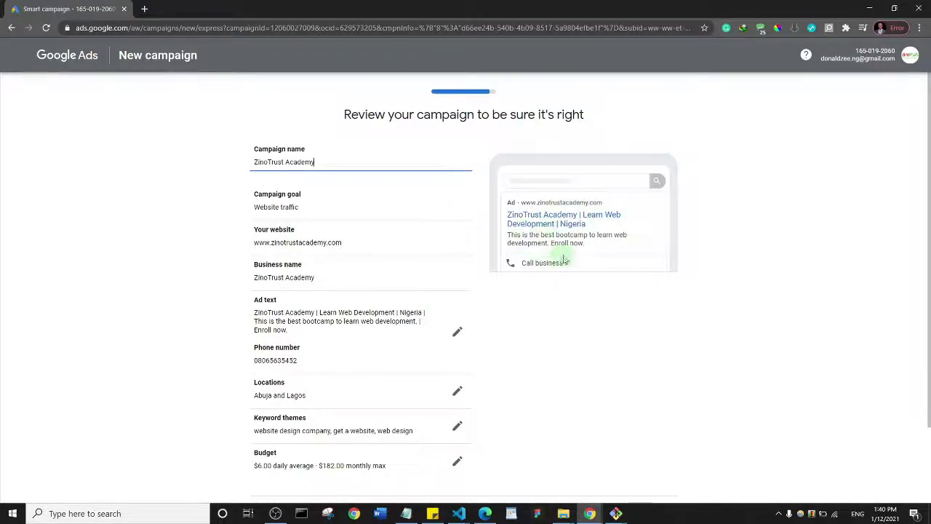
Accept the reviewed ZinoTrust Academy campaign and continue to Confirm payment info
drag(928, 204, 928, 270)
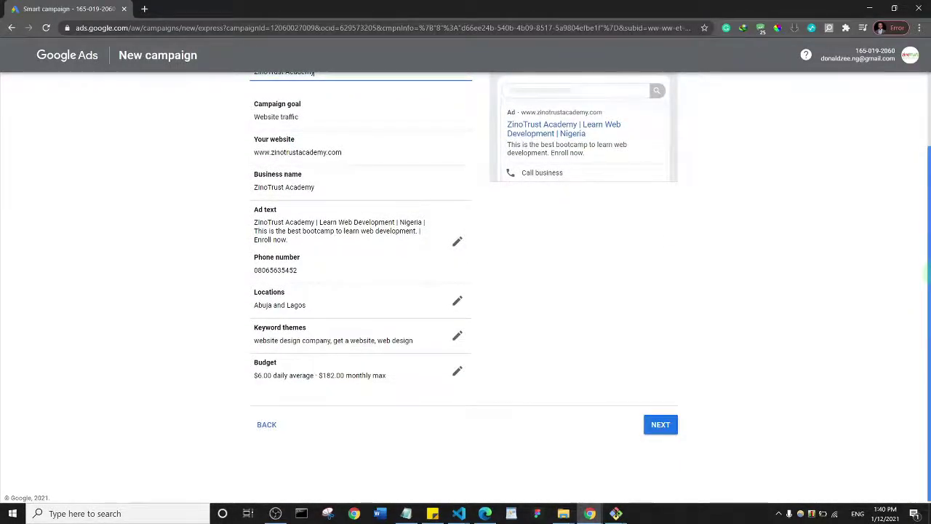
click(673, 425)
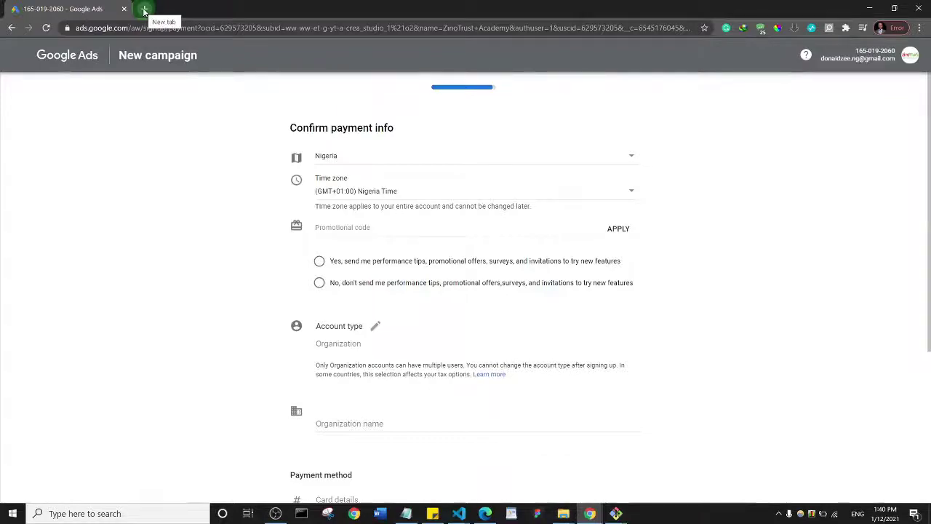
Check the Promotional code and Account type fields on the payment form, leaving them unchanged
click(336, 229)
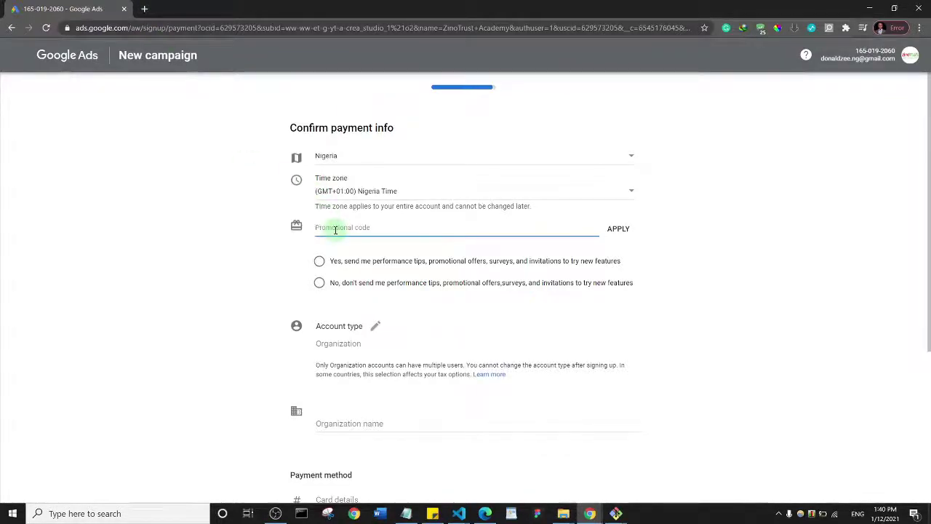
click(618, 230)
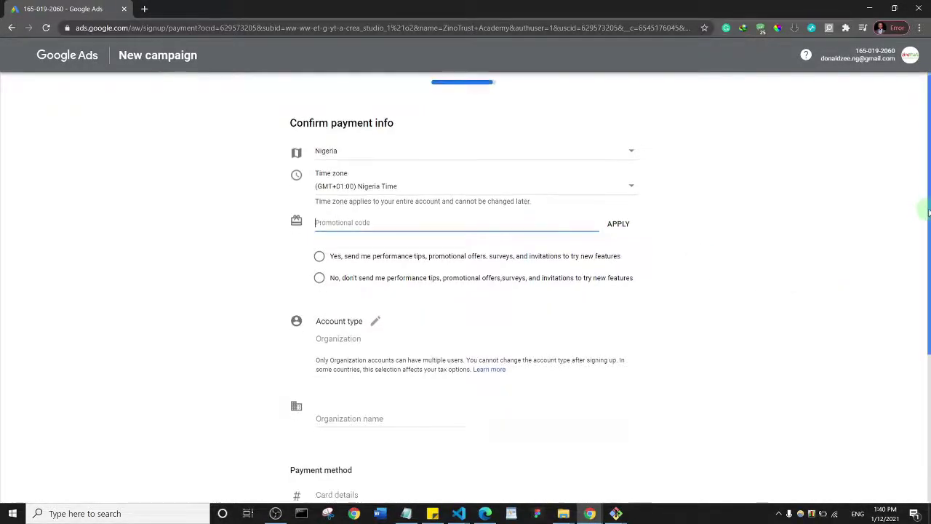
scroll(927, 228, down, 3)
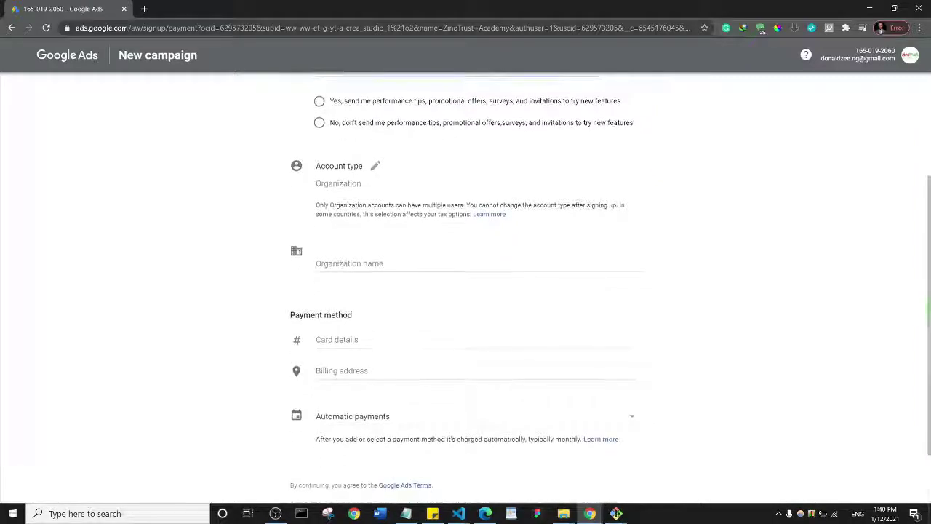
click(352, 184)
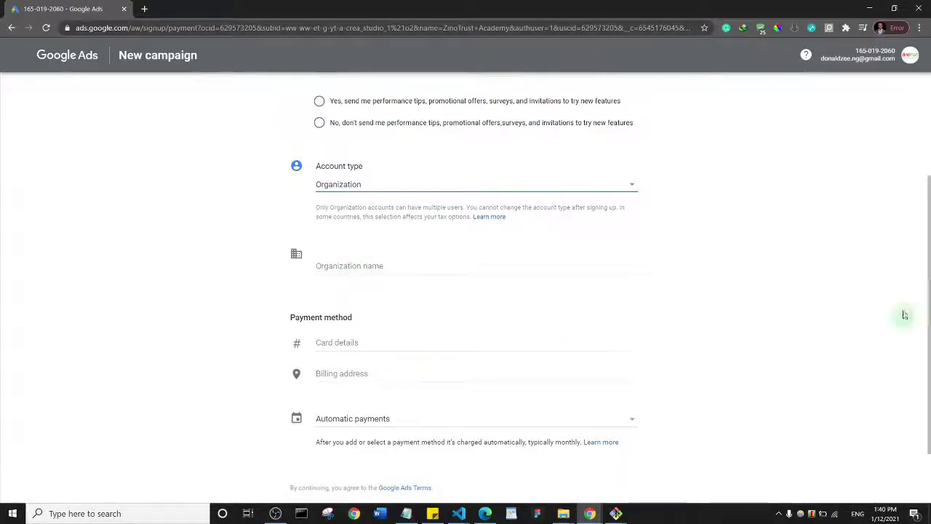
scroll(921, 277, down, 1)
click(323, 264)
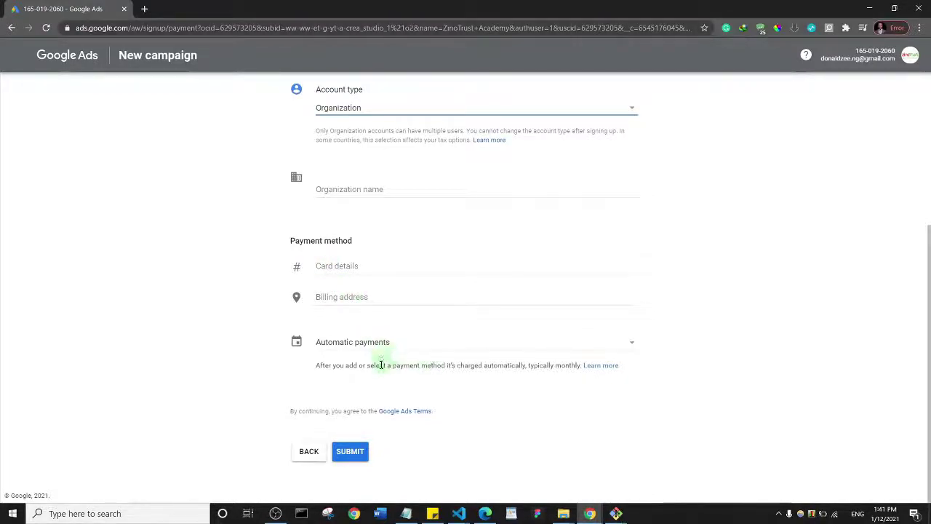
Keep automatic payments as the payment schedule and go to the All campaigns overview
click(404, 344)
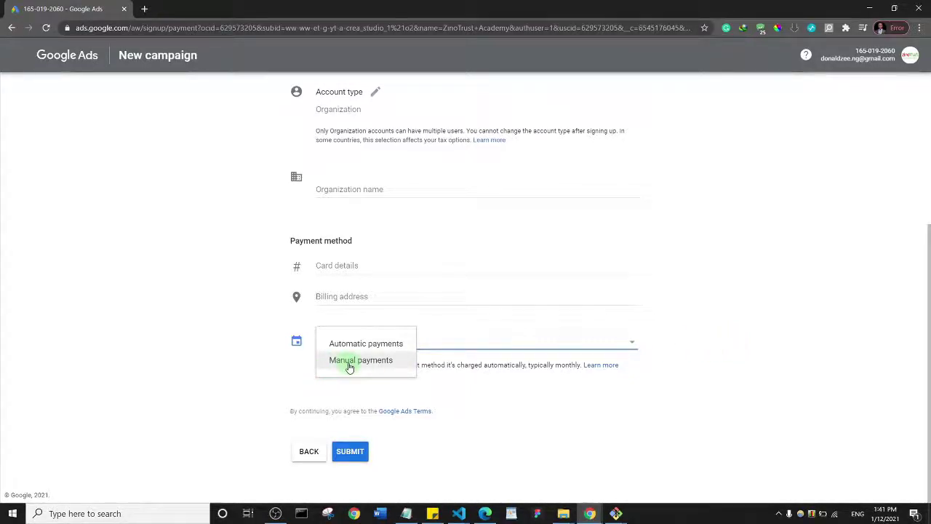
click(709, 315)
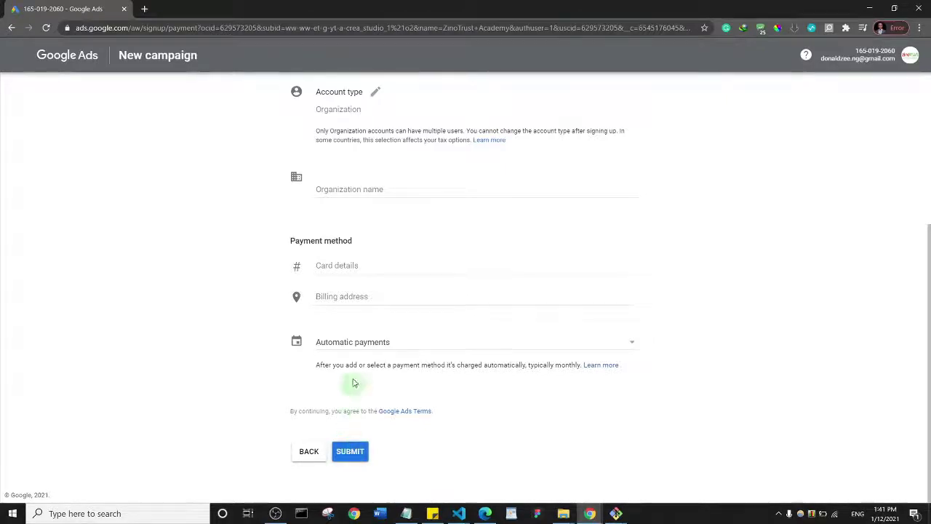
scroll(345, 261, down, 3)
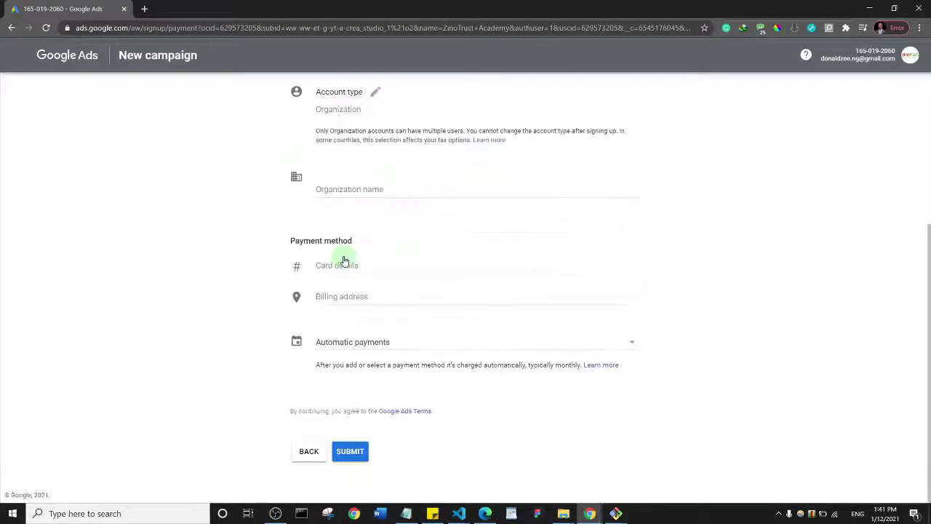
scroll(345, 263, up, 3)
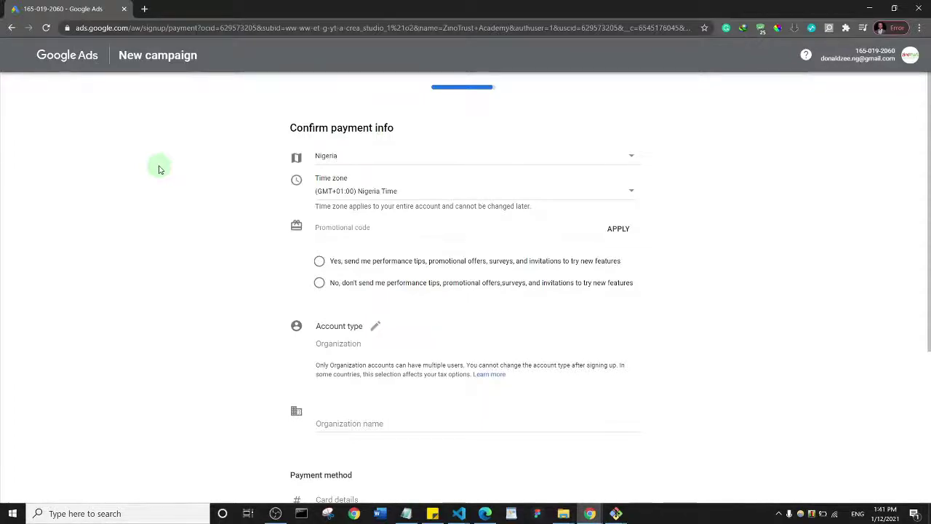
scroll(349, 273, down, 4)
click(353, 448)
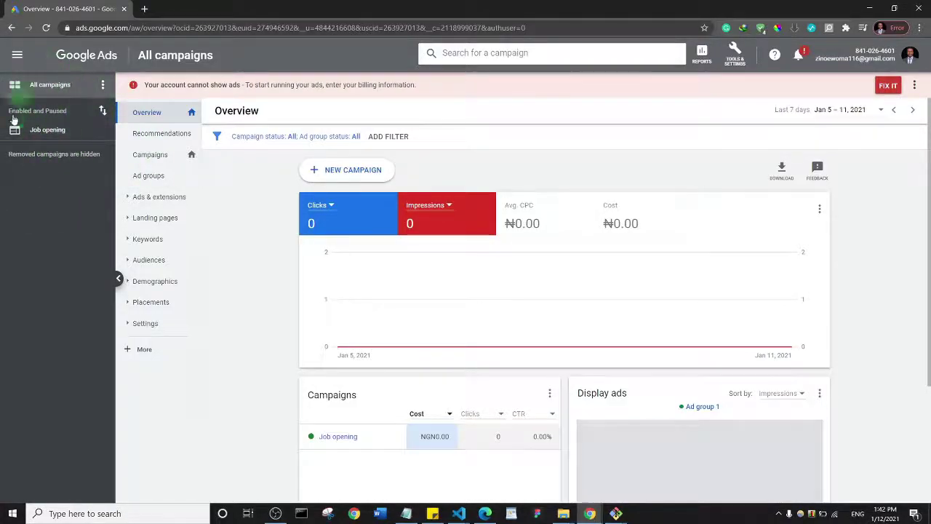
Open the Job opening campaign's overview and the Tools & Settings menu
click(47, 133)
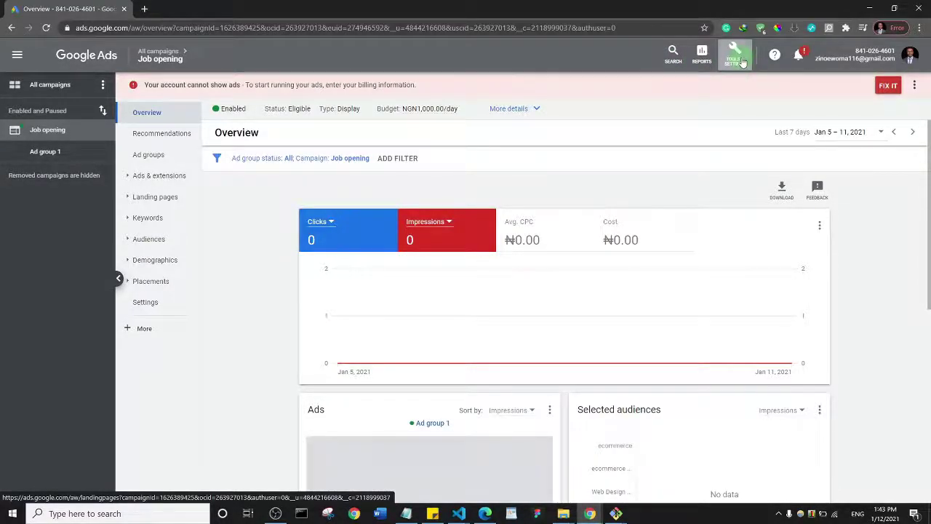
click(742, 63)
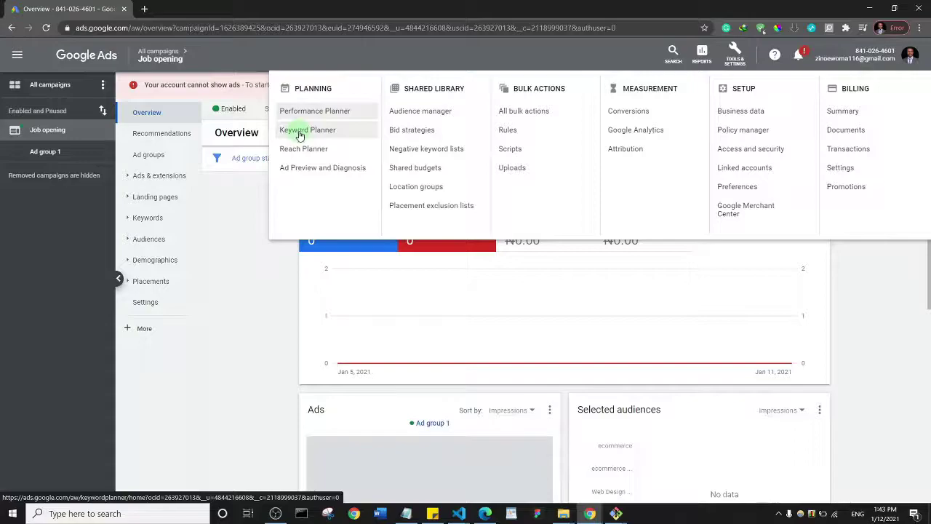
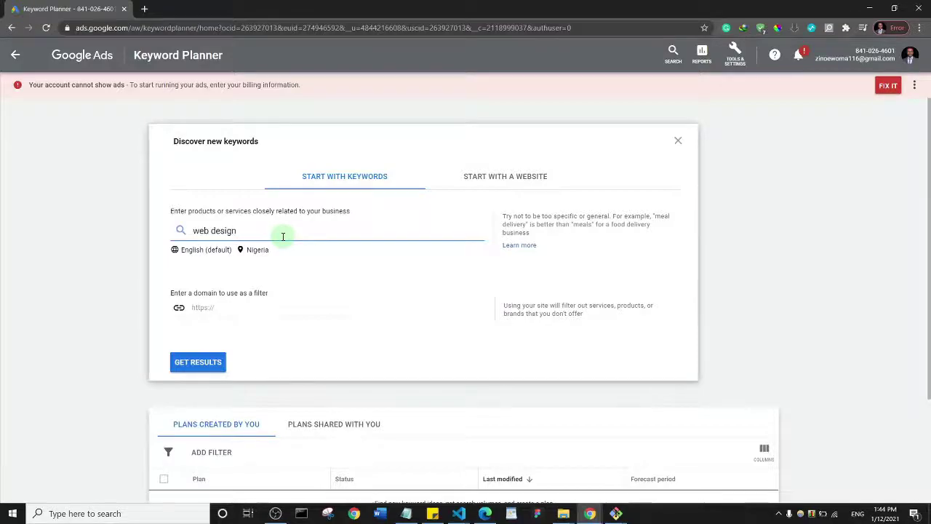
Enter 'web design company' as the seed keyword and fetch its 760 of 763 keyword ideas
text(pany)
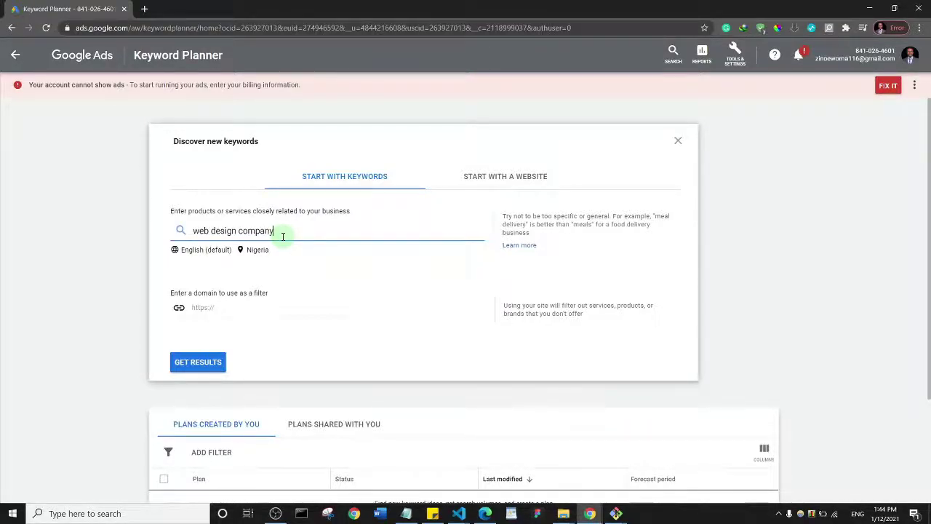
key(Return)
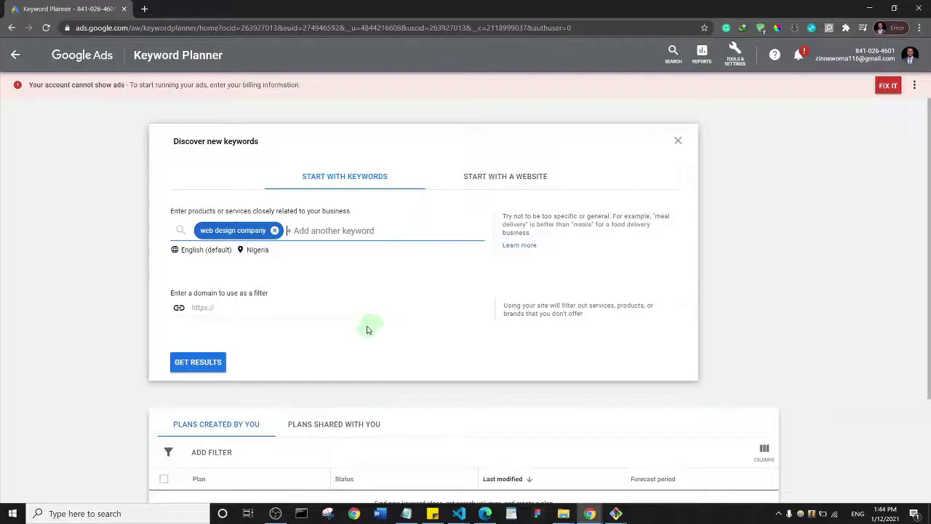
click(210, 363)
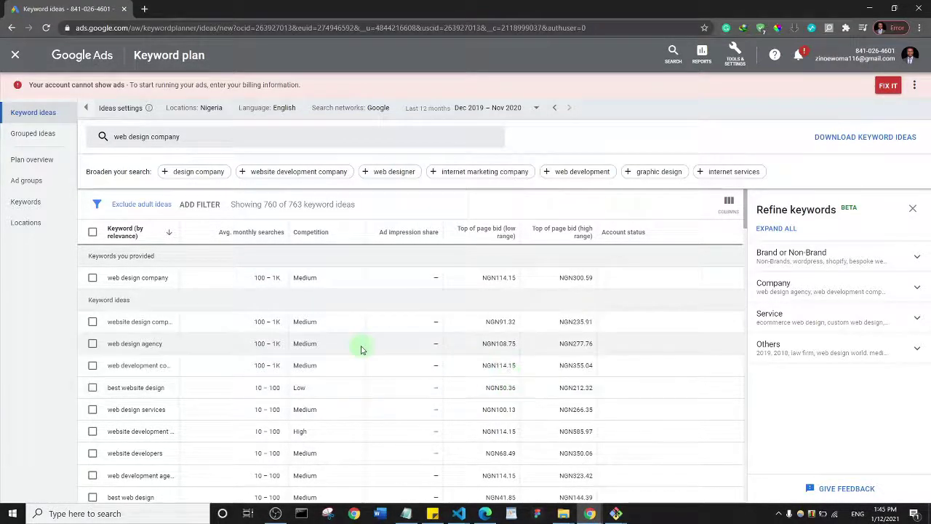
Replace the seed keyword with 'learn web design' and fetch its 255 keyword ideas
scroll(362, 350, down, 10)
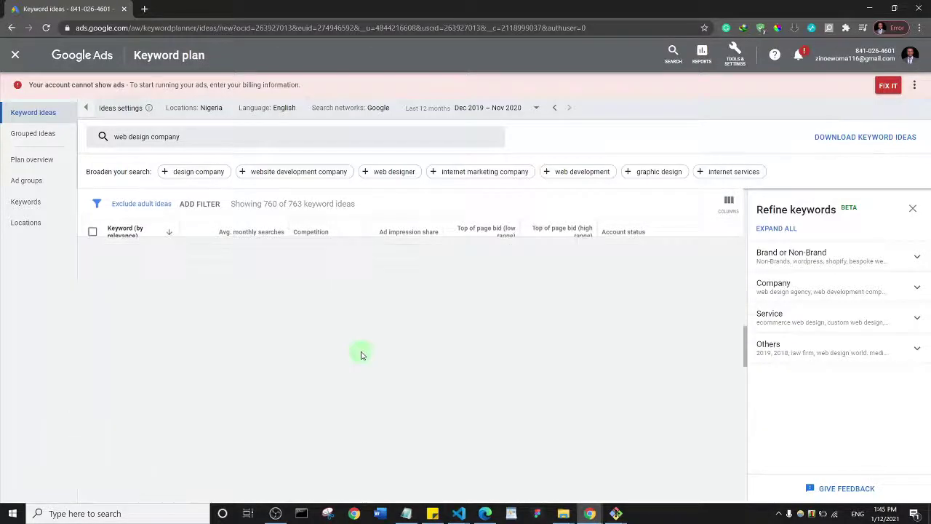
scroll(421, 342, up, 10)
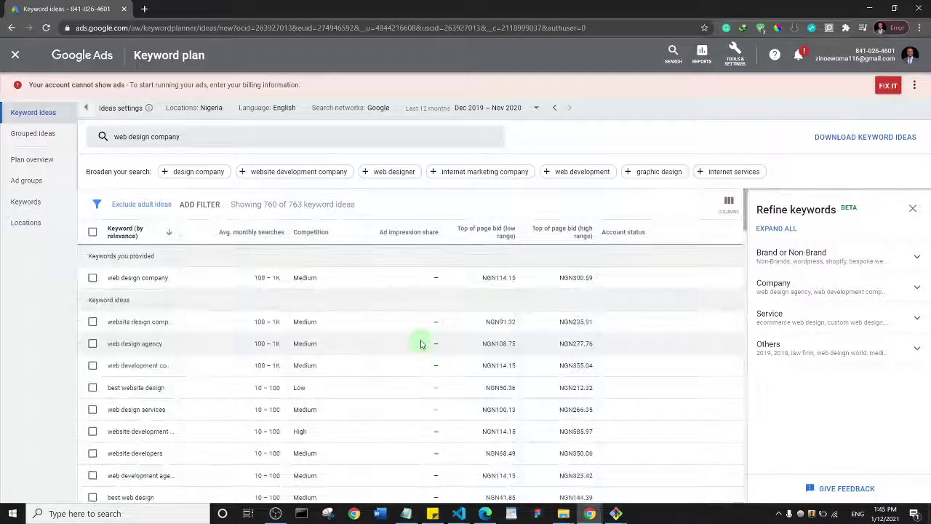
click(198, 142)
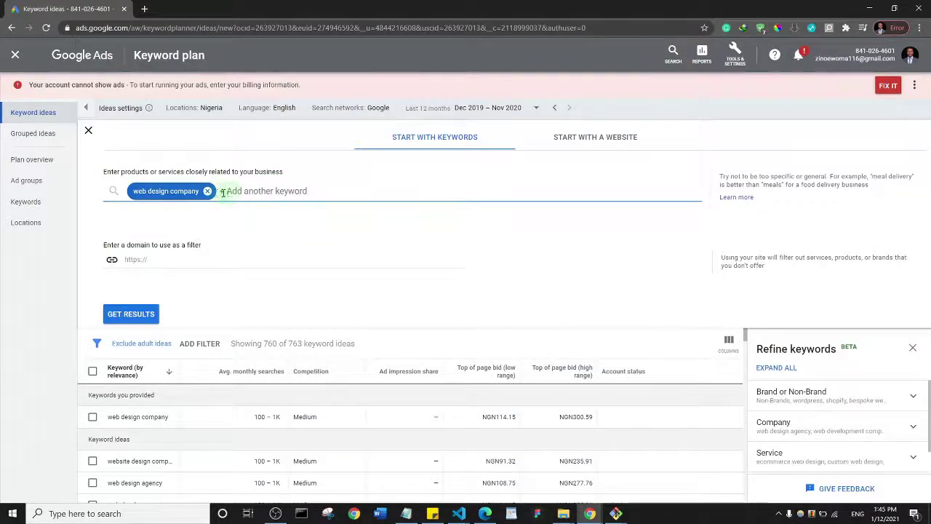
click(208, 191)
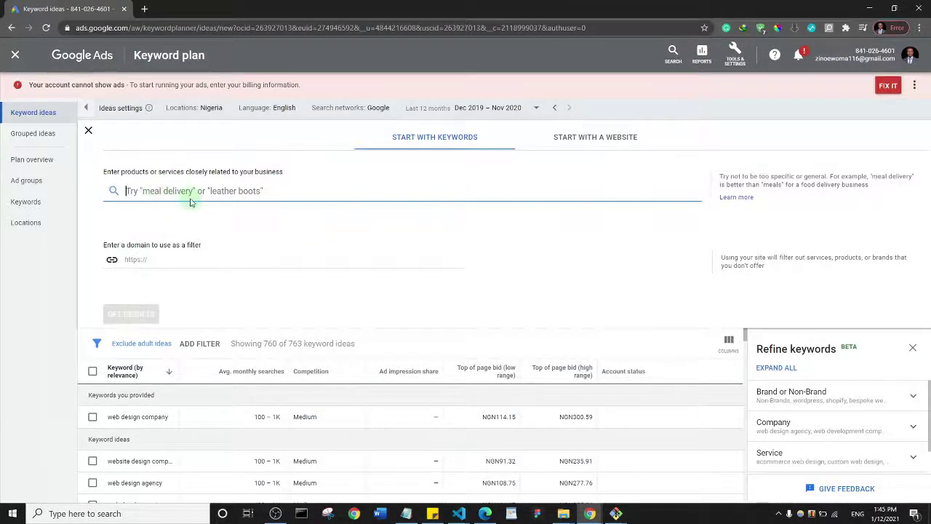
text(le)
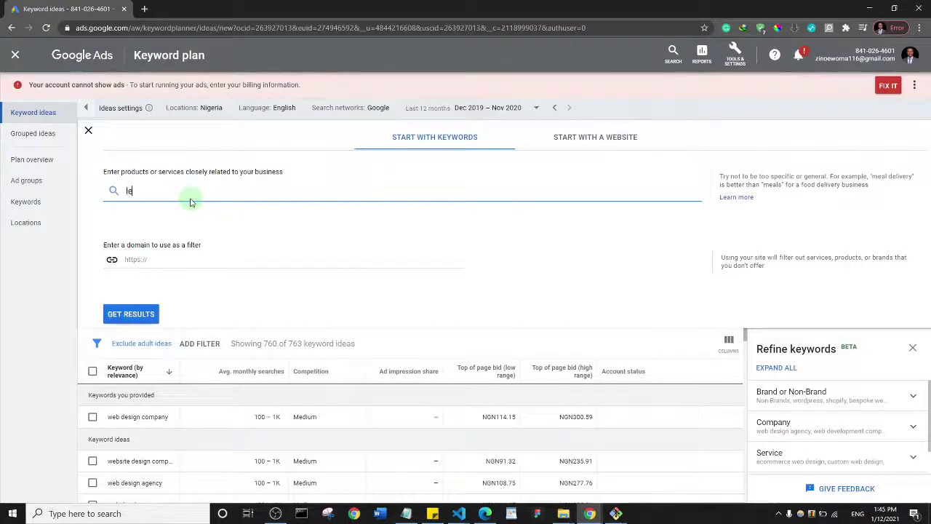
text(arn we)
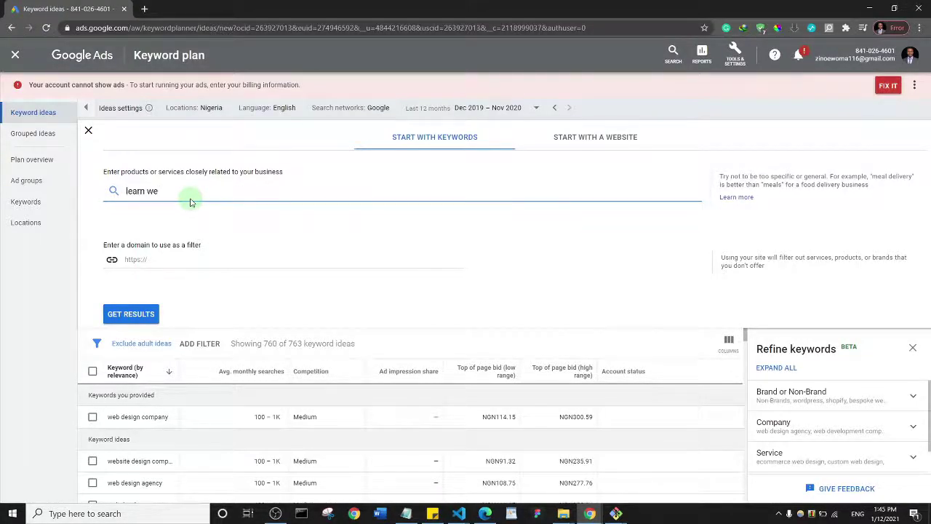
text(b design)
key(Return)
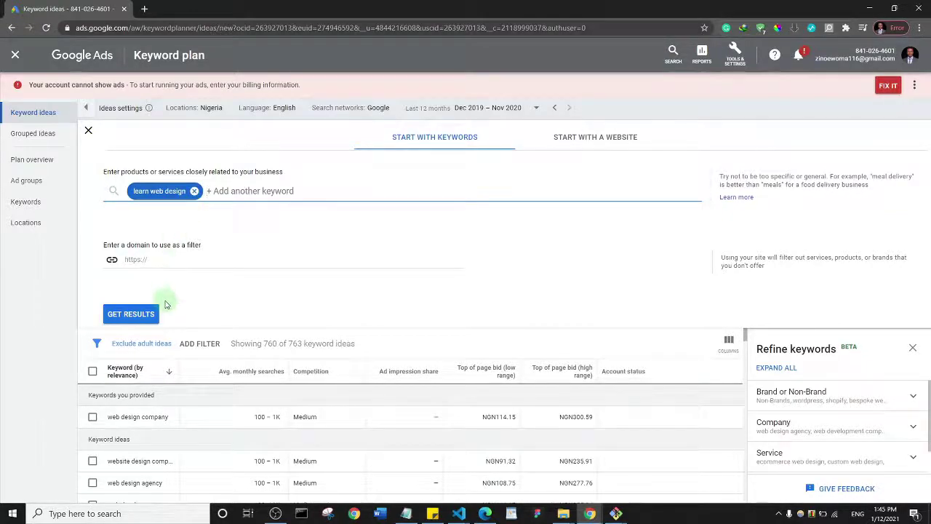
click(149, 313)
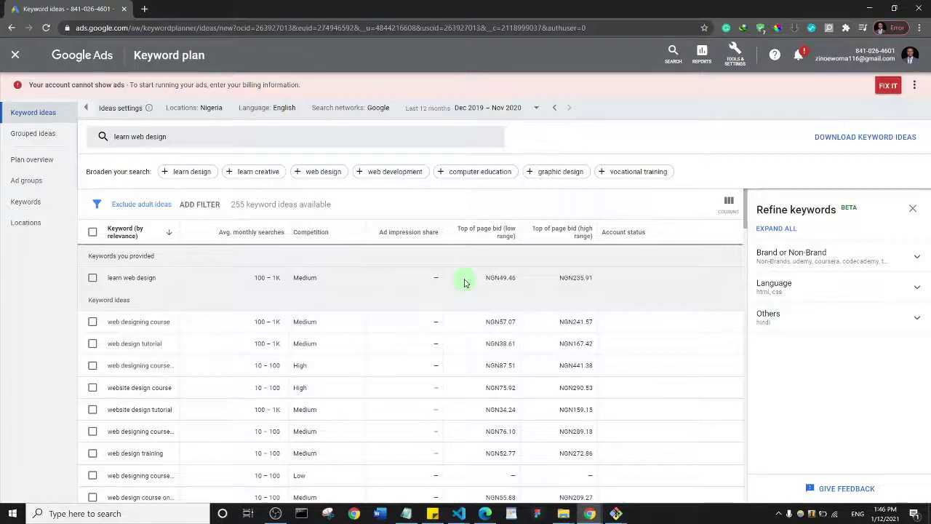
Swap the seed keyword for 'buy female dress' and fetch its 4 keyword ideas
click(182, 136)
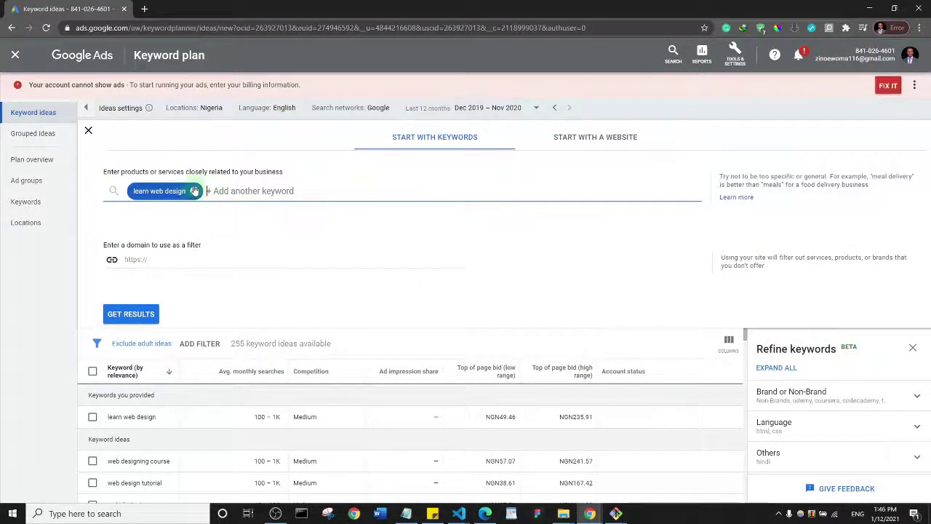
click(195, 190)
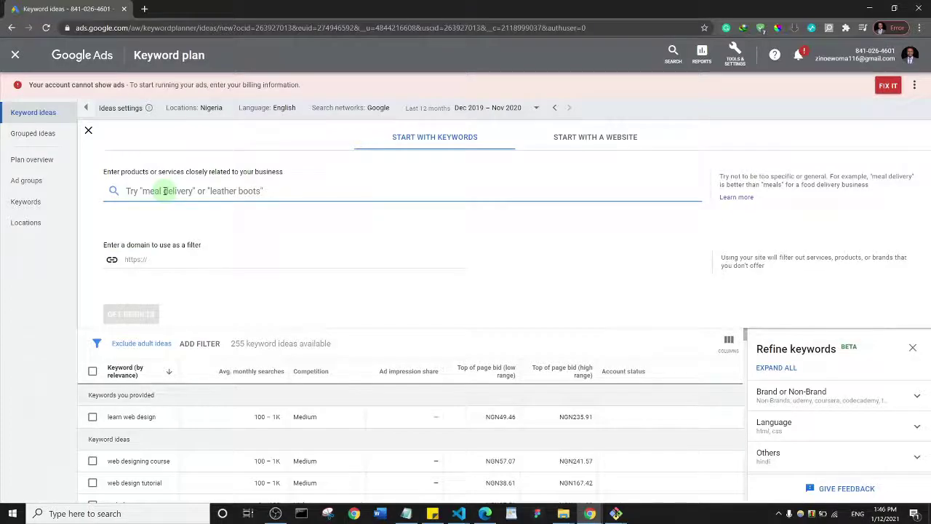
text(buy)
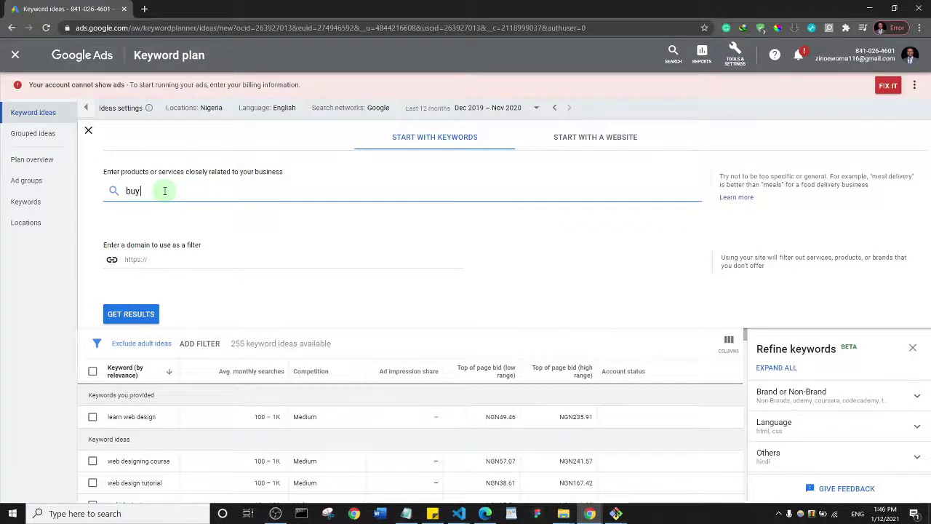
text( female)
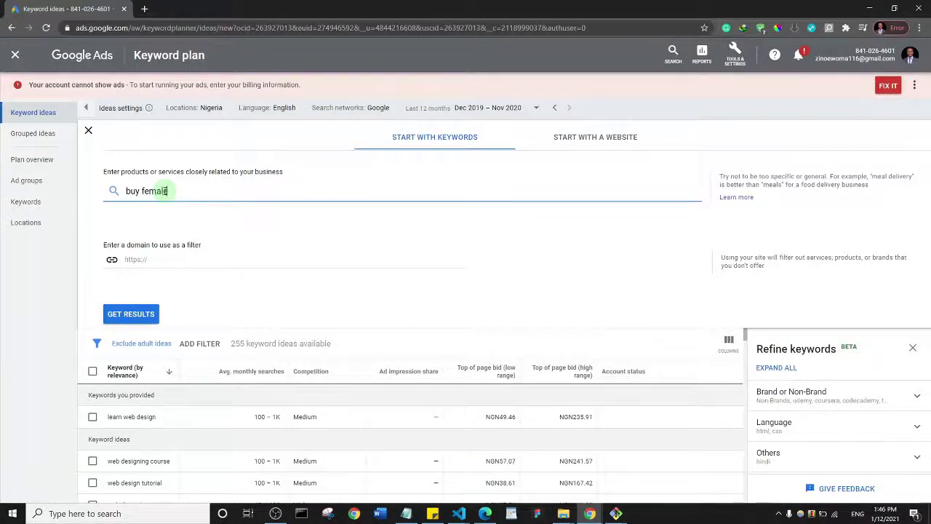
text( fres)
text( dress)
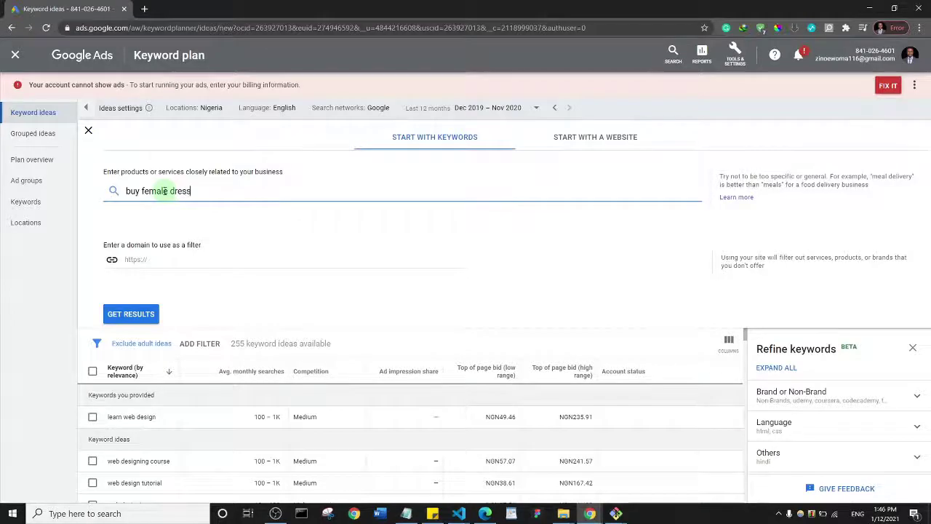
key(Return)
click(145, 320)
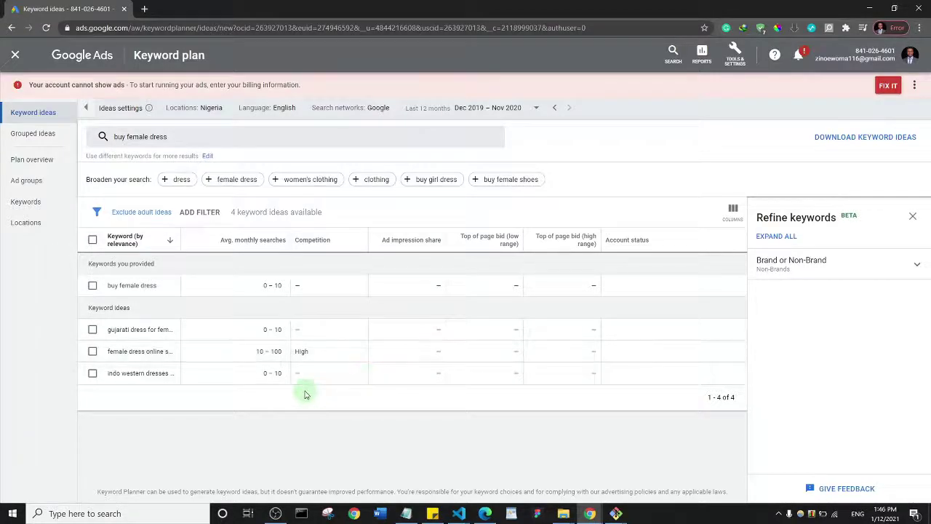
Swap the seed keyword for 'buy food online' and fetch its 1,475 keyword ideas
click(190, 138)
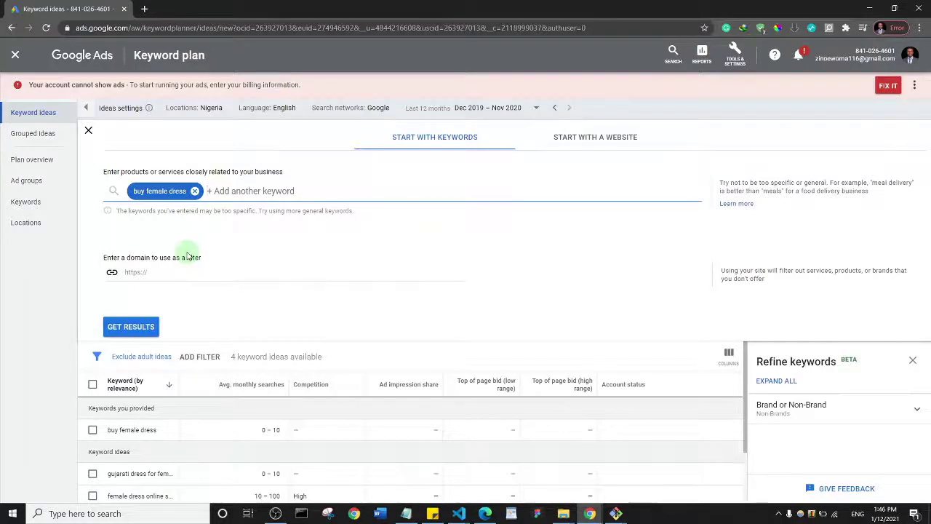
click(194, 191)
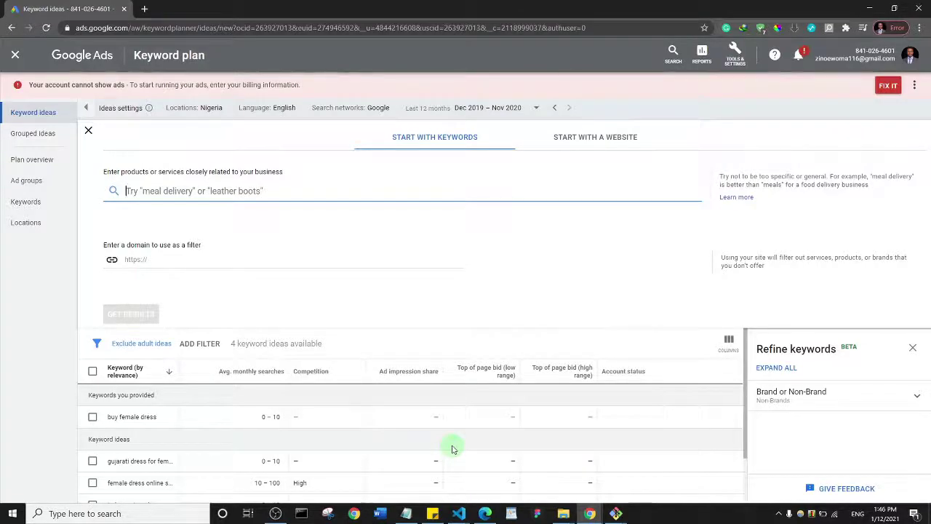
text(buy f)
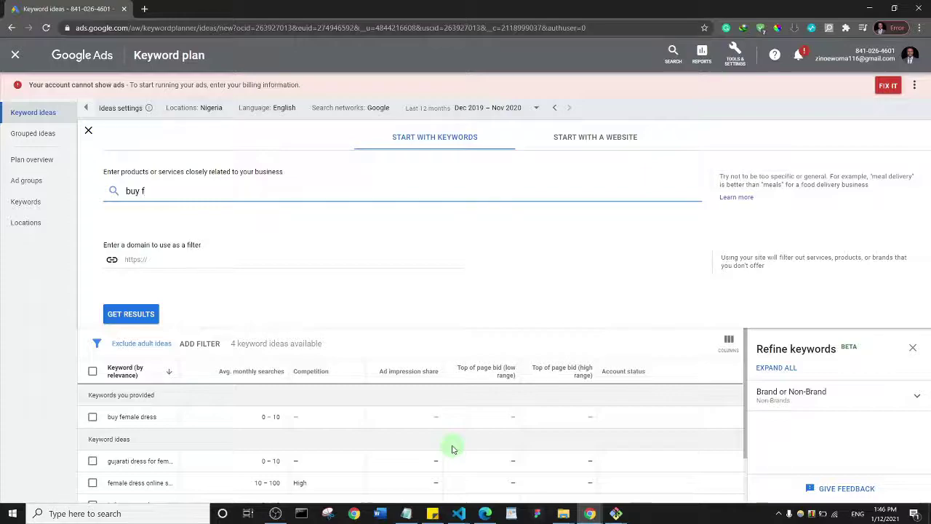
text(ood online)
key(Return)
mouse_move(421, 503)
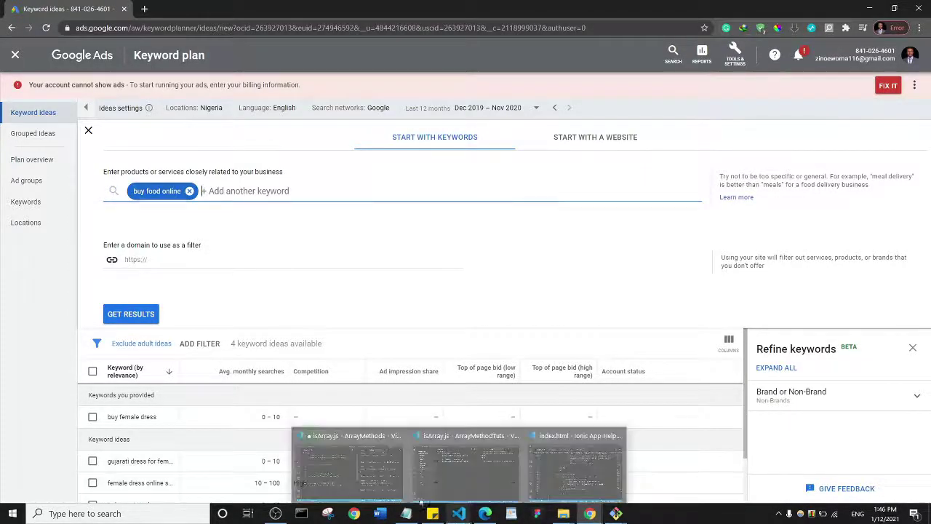
click(131, 314)
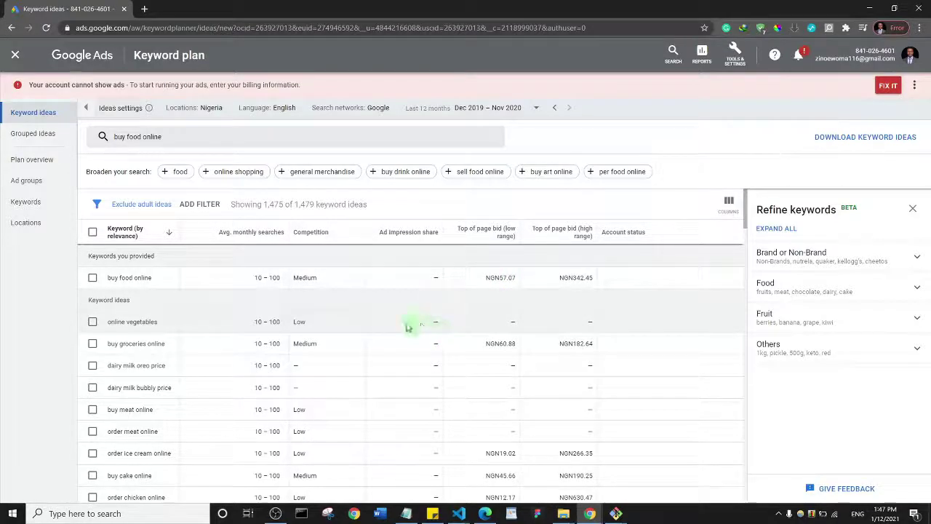
Replace 'buy food online' with 'web design company in lagos' and fetch its 8 of 9 ideas
click(92, 277)
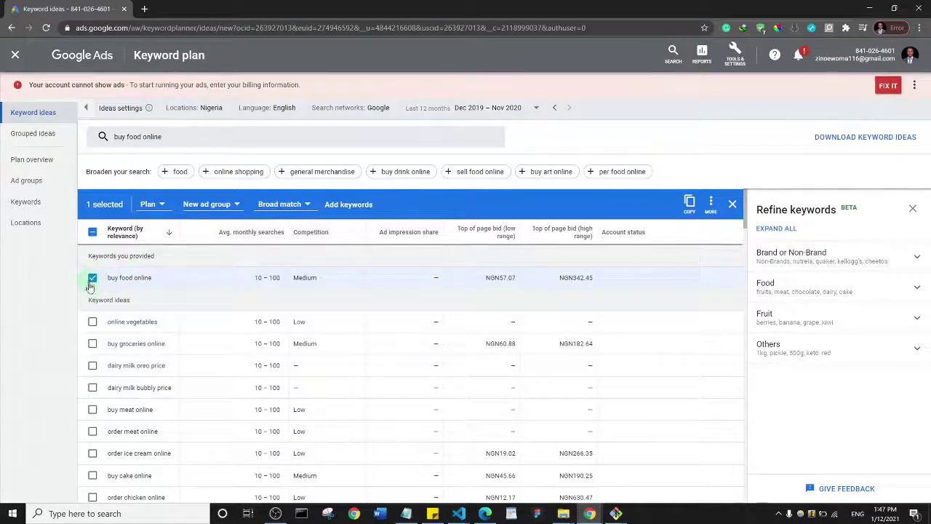
click(182, 137)
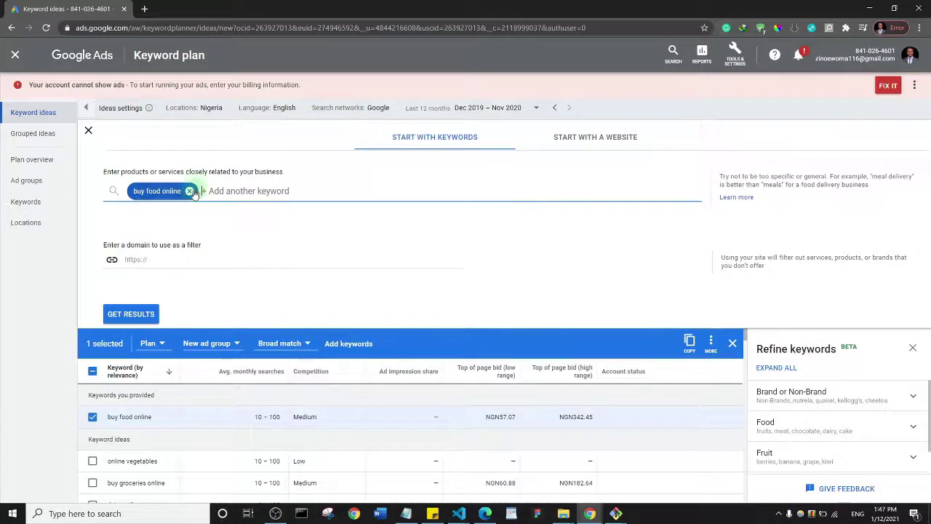
click(189, 190)
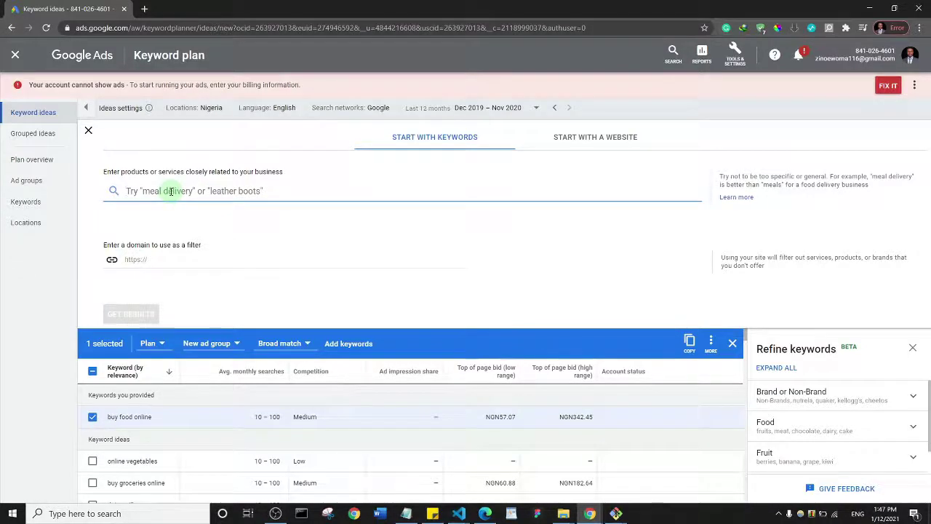
text(web)
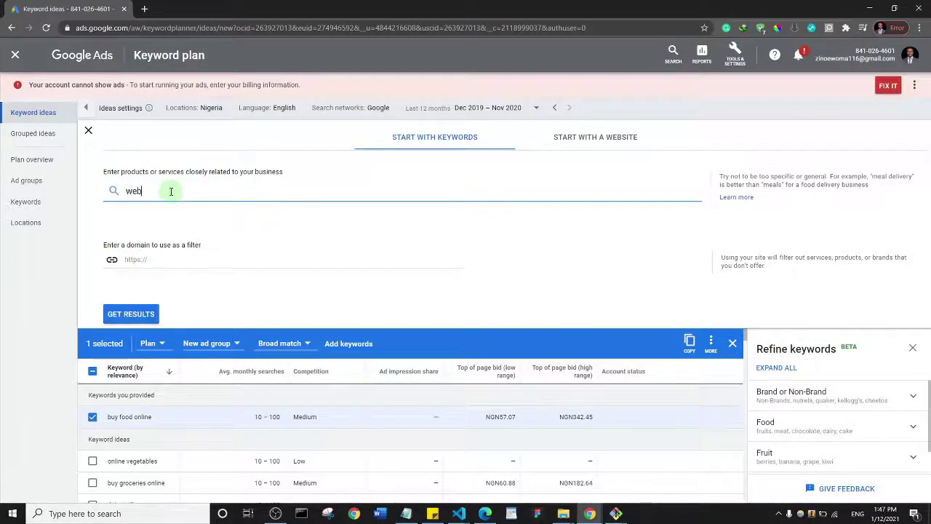
text( design company)
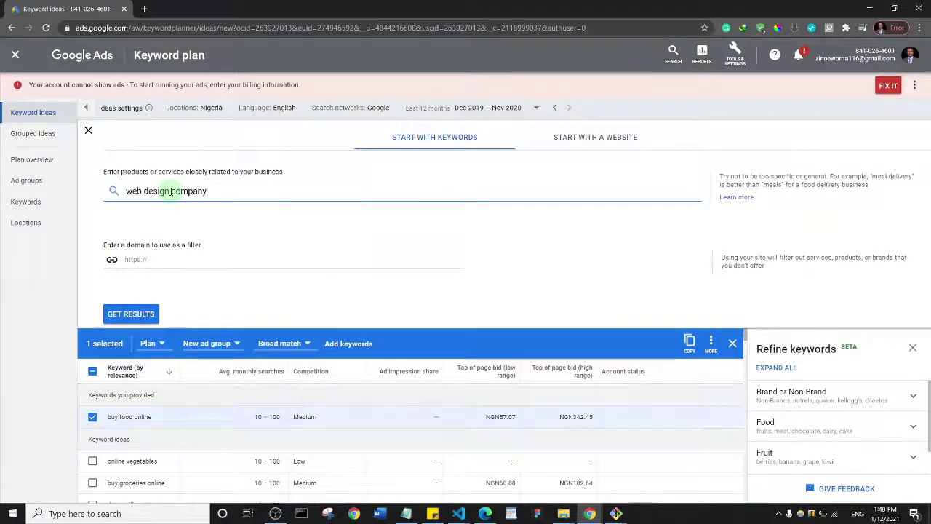
text( lagos)
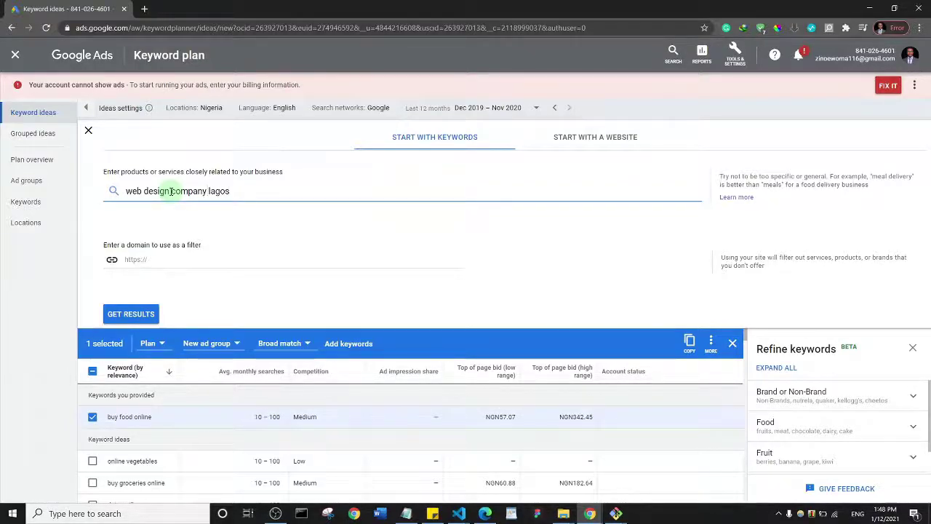
text(in)
key(Return)
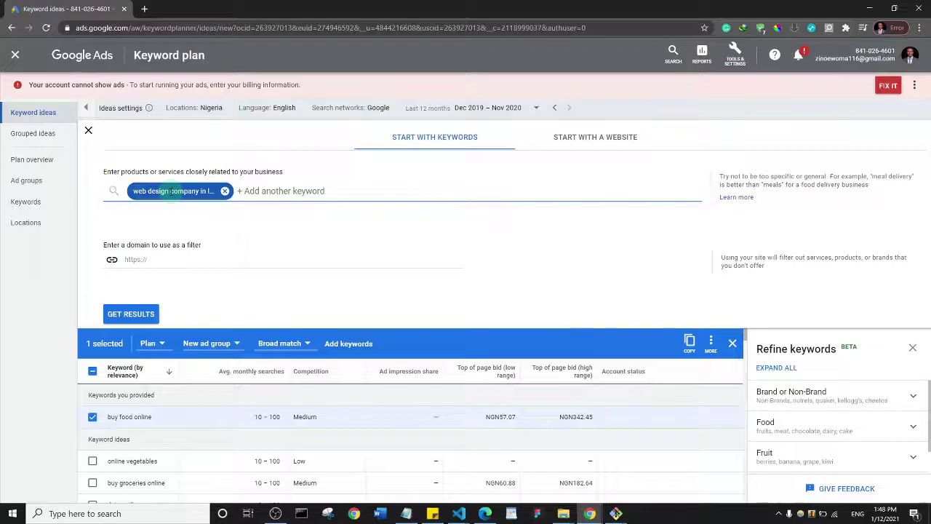
click(143, 314)
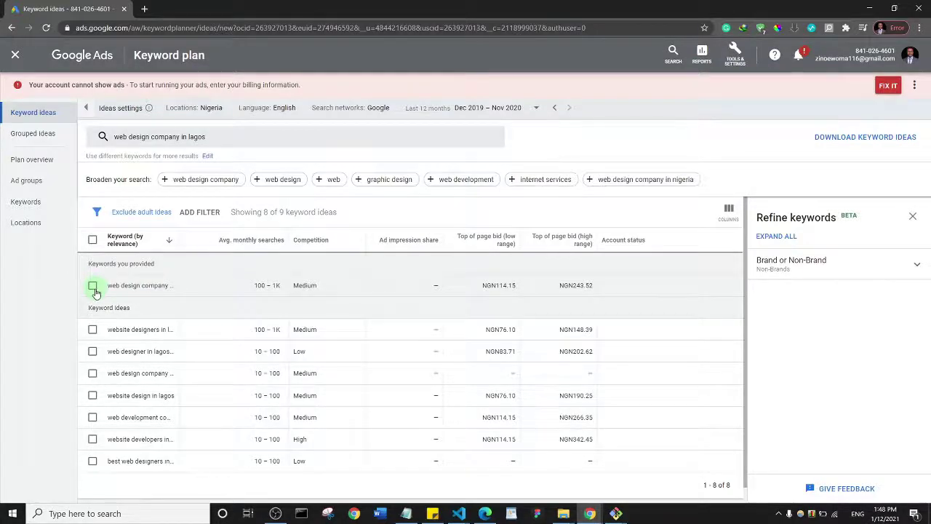
Select the 'web design company in lagos' keyword and create ad group 'Web design Lagos' for it
click(93, 287)
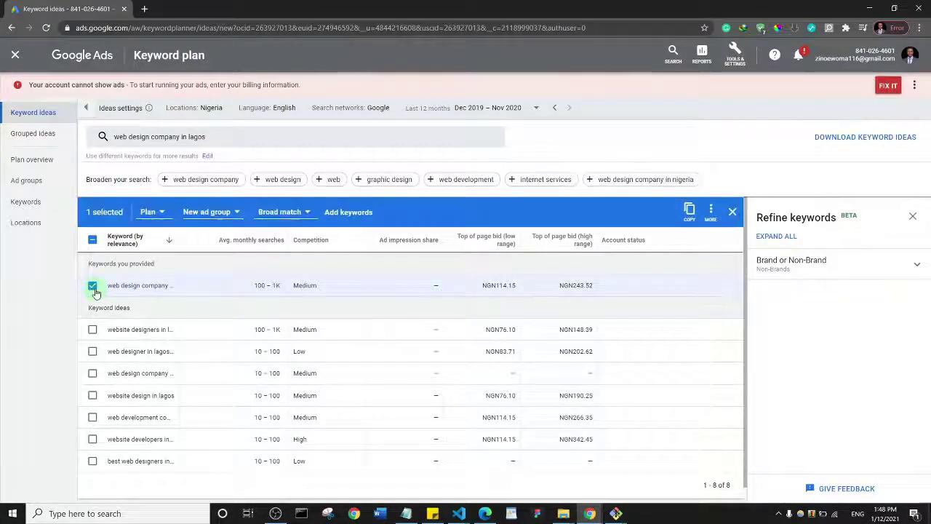
click(231, 213)
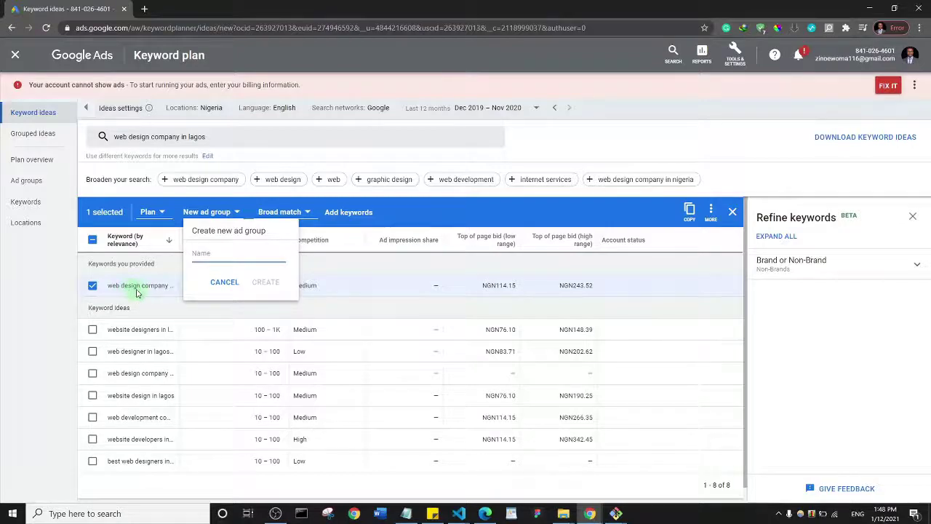
click(203, 252)
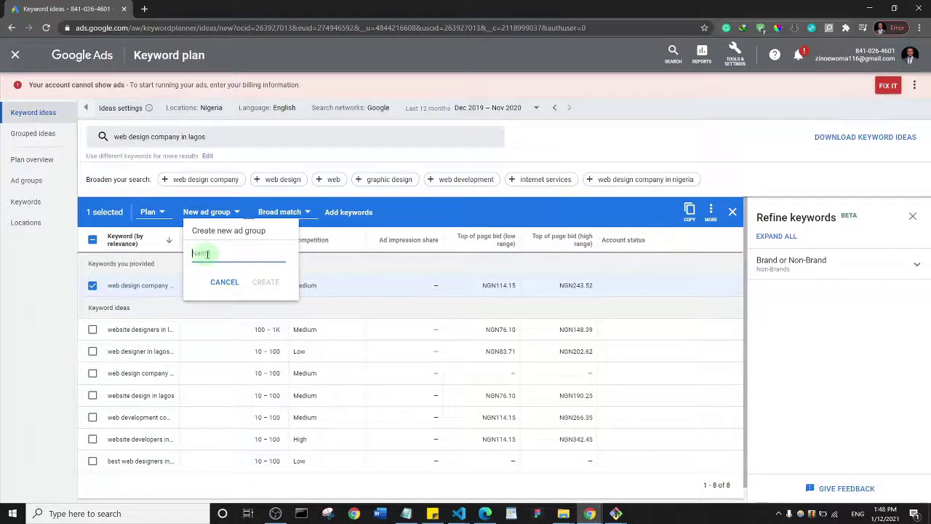
key(Return)
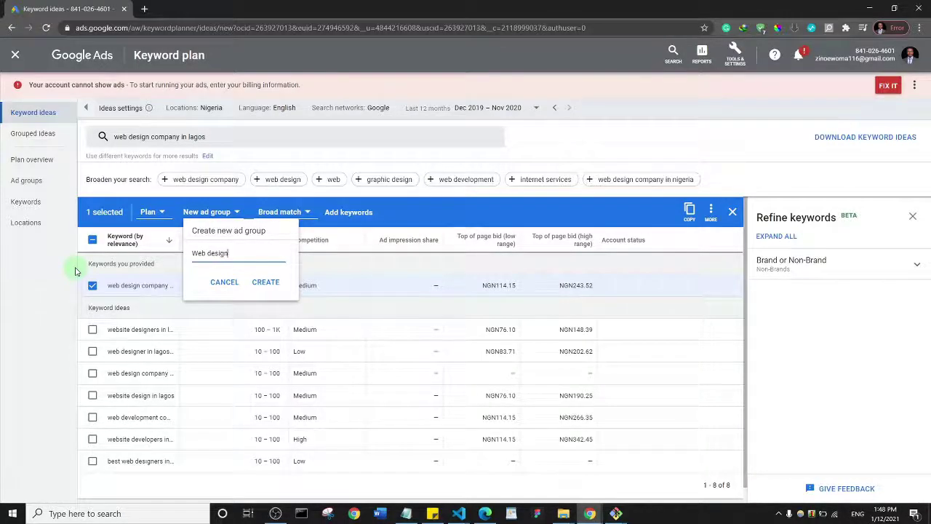
text(os)
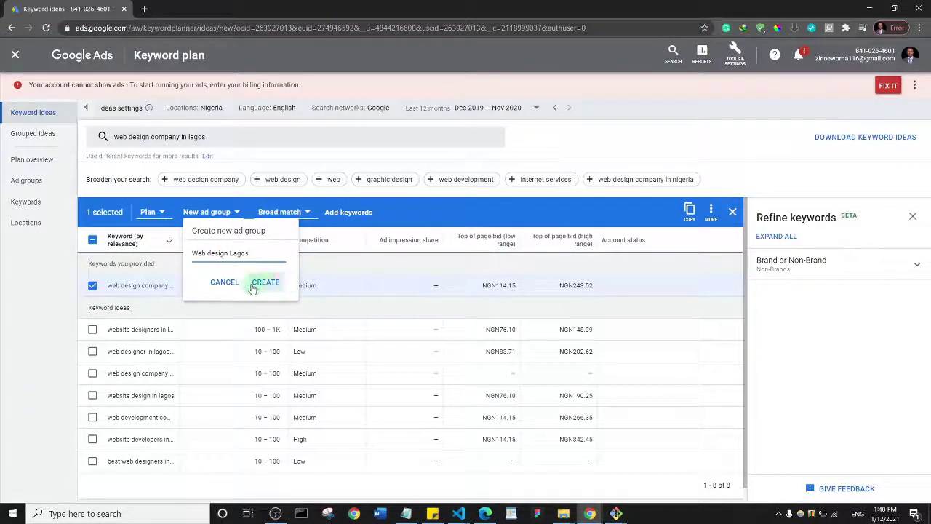
click(224, 283)
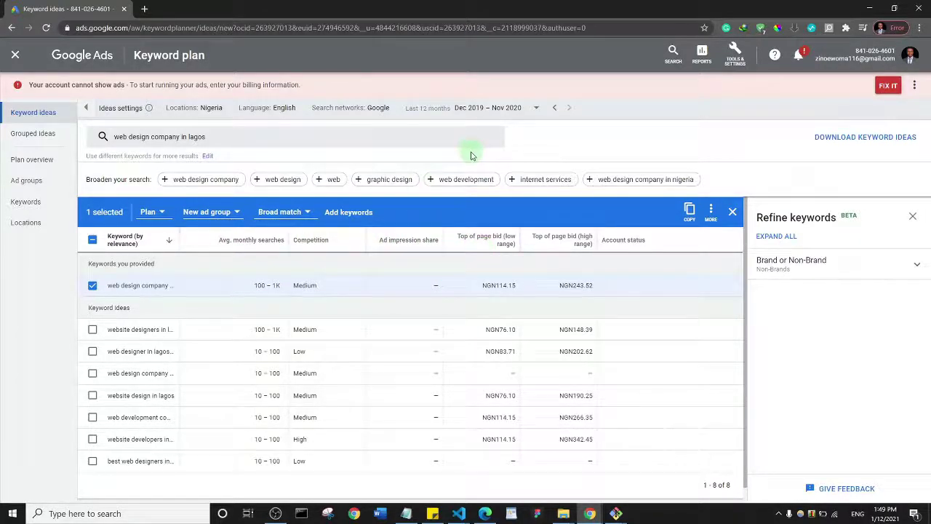
Close the keyword plan and go back to the 'Job opening' campaign overview
click(15, 56)
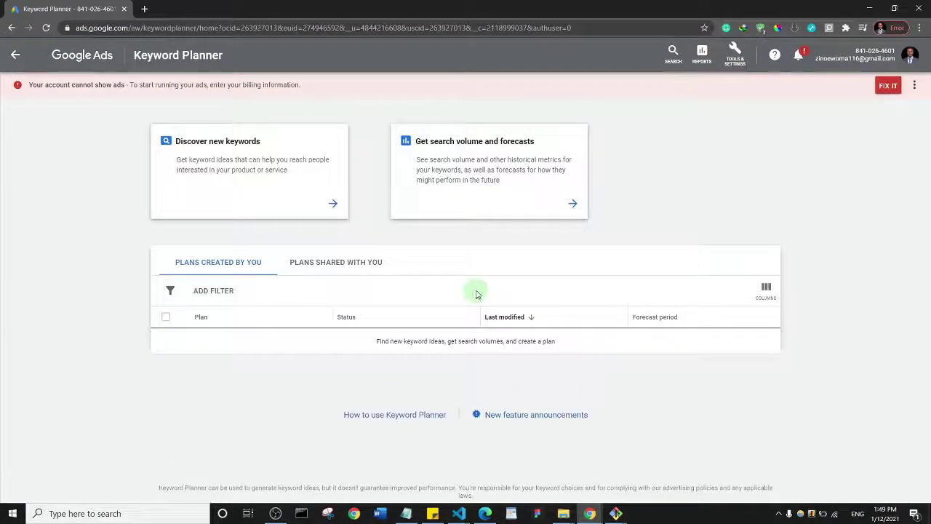
click(15, 56)
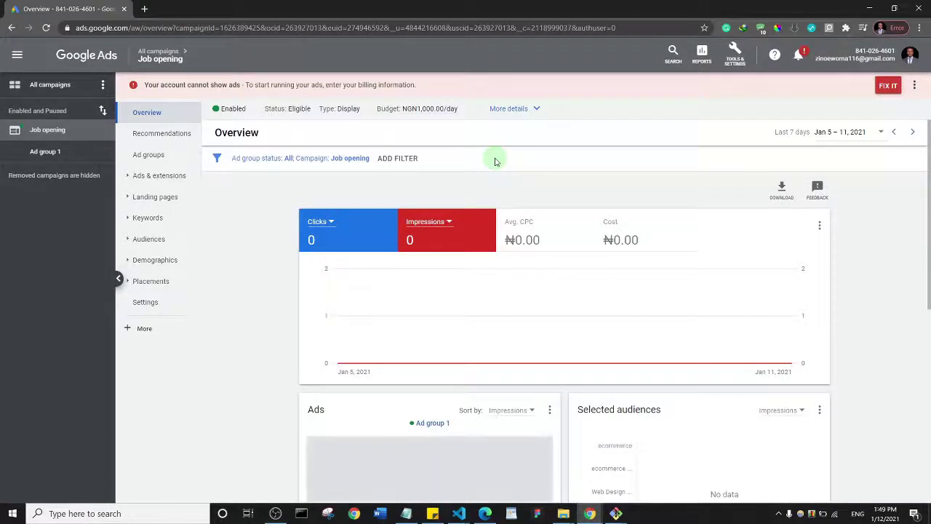
Go to All campaigns and start a new campaign from the overview
click(60, 49)
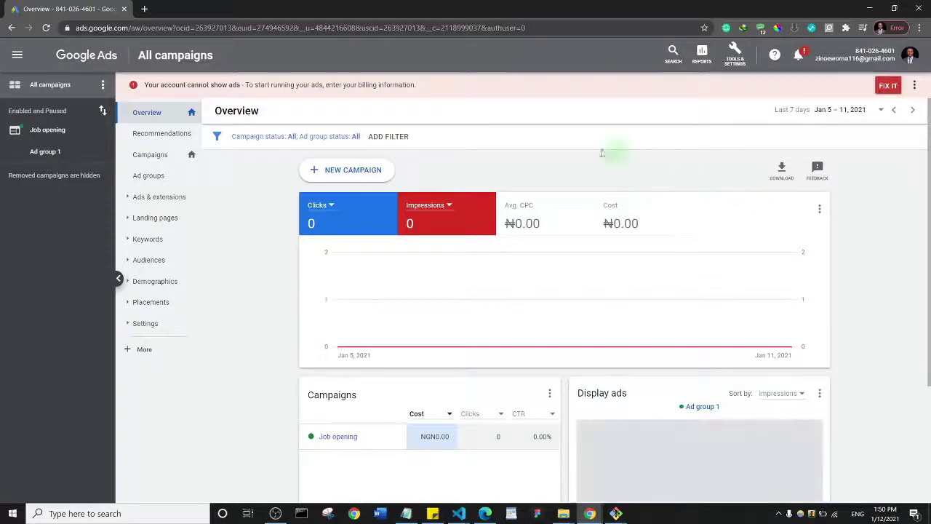
click(352, 173)
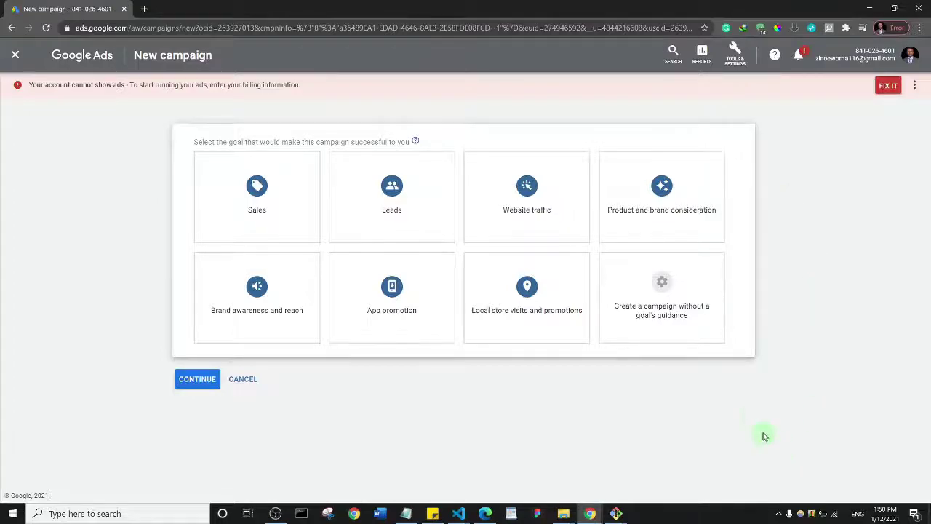
Choose the Website traffic goal card for the new campaign
mouse_move(364, 304)
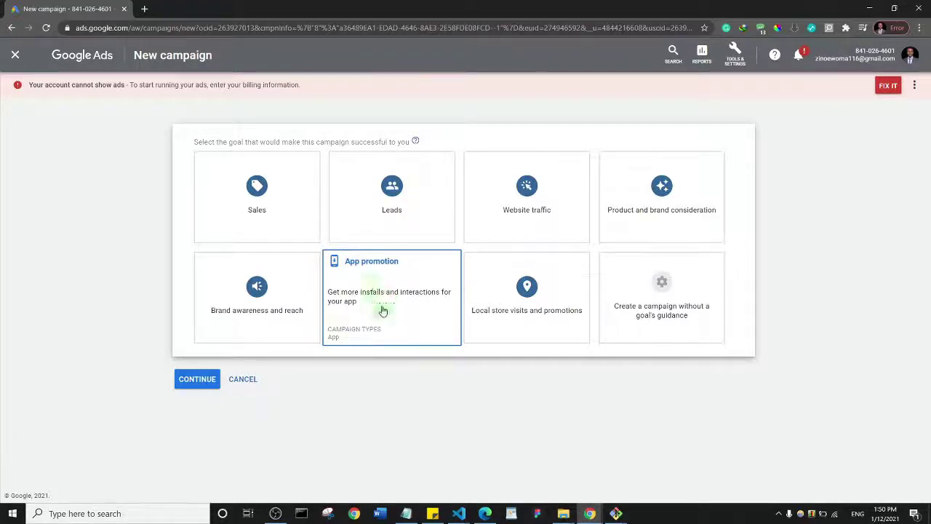
mouse_move(229, 327)
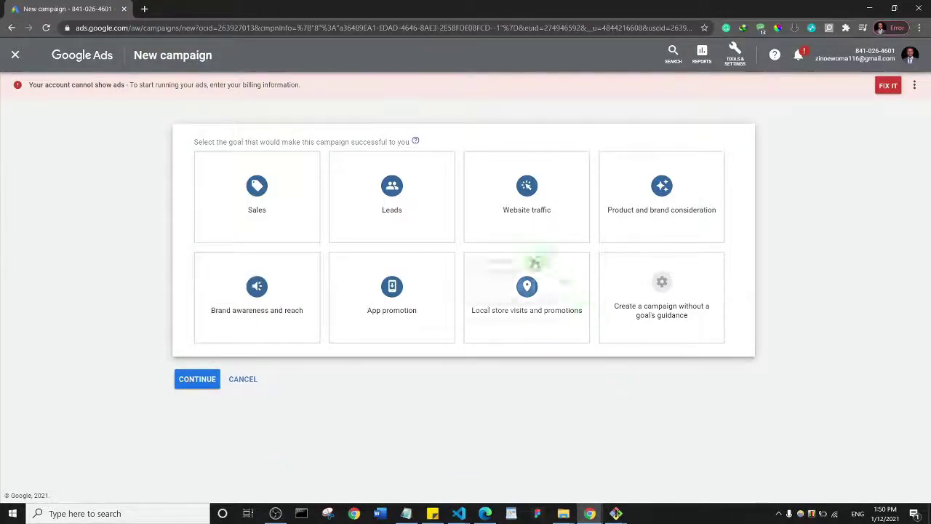
mouse_move(526, 204)
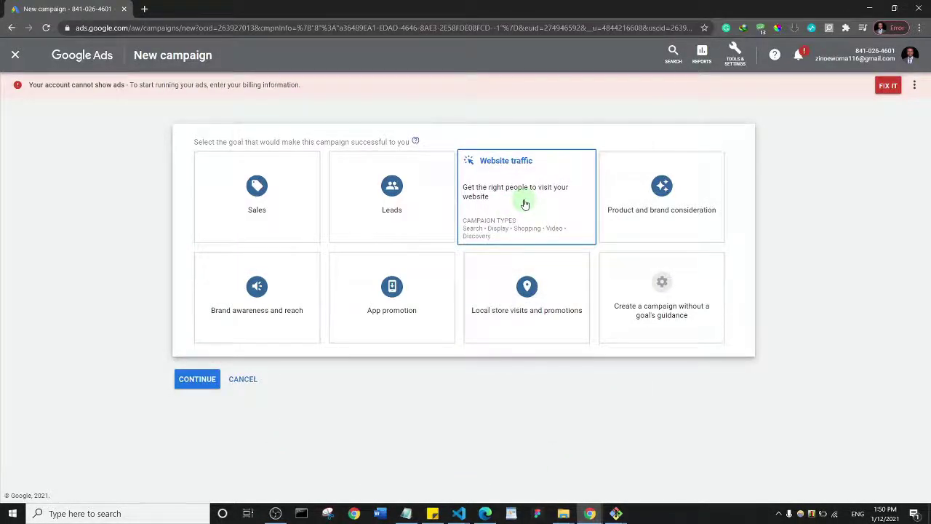
click(526, 204)
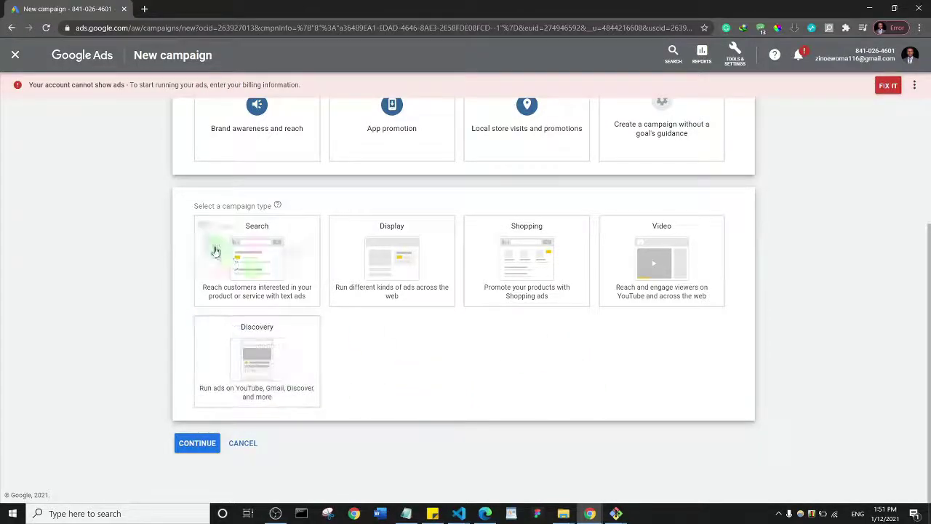
Pick Search as the campaign type and dismiss the business website field's autofill suggestions
click(255, 263)
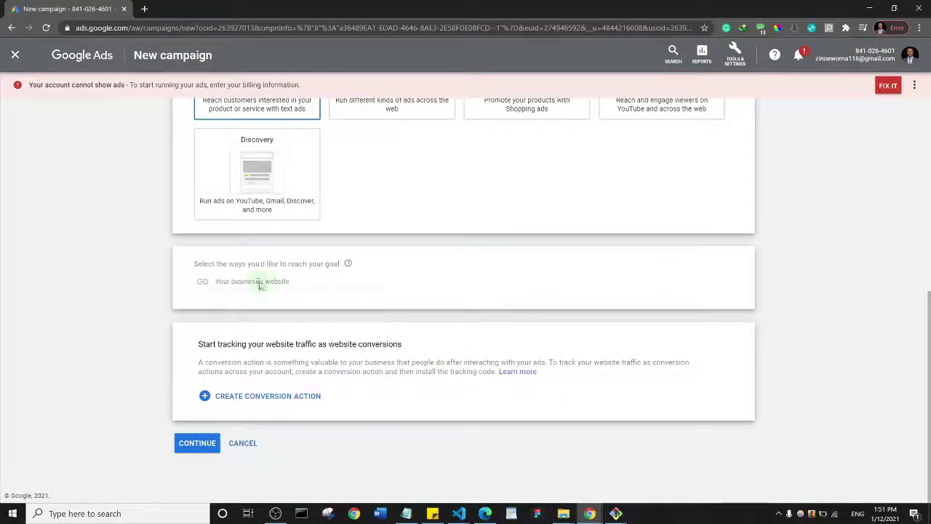
click(253, 281)
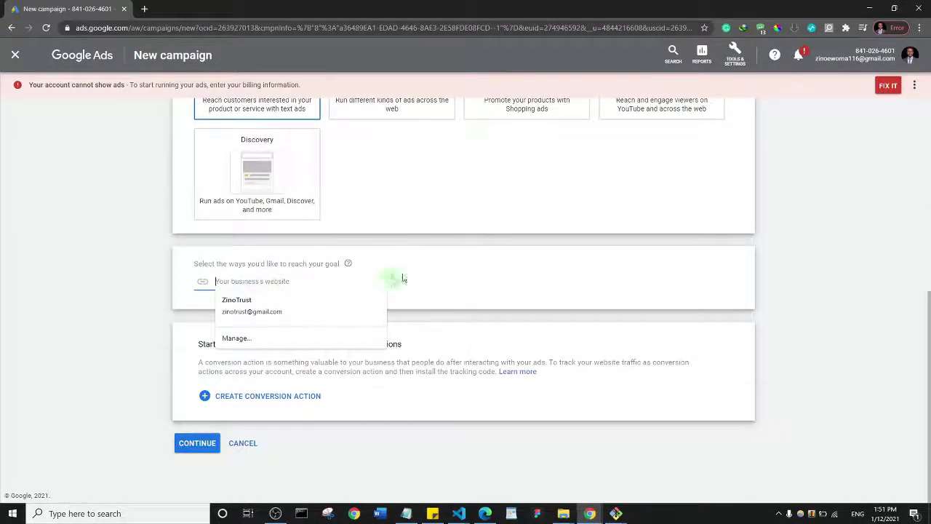
click(474, 272)
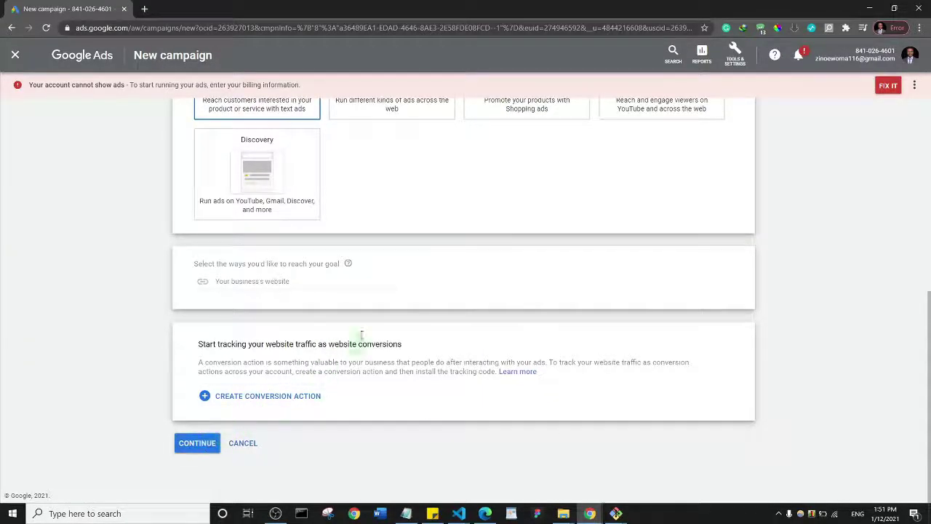
scroll(374, 300, up, 5)
mouse_move(727, 235)
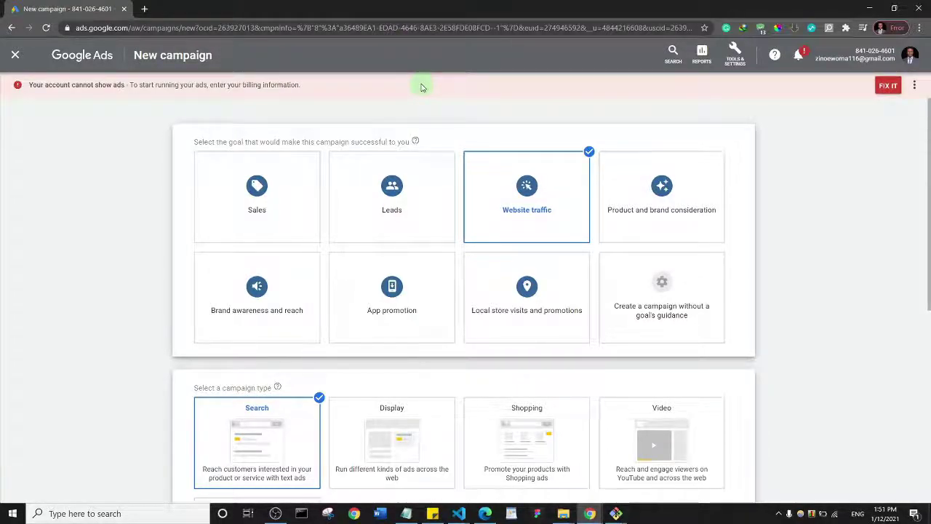
mouse_move(482, 233)
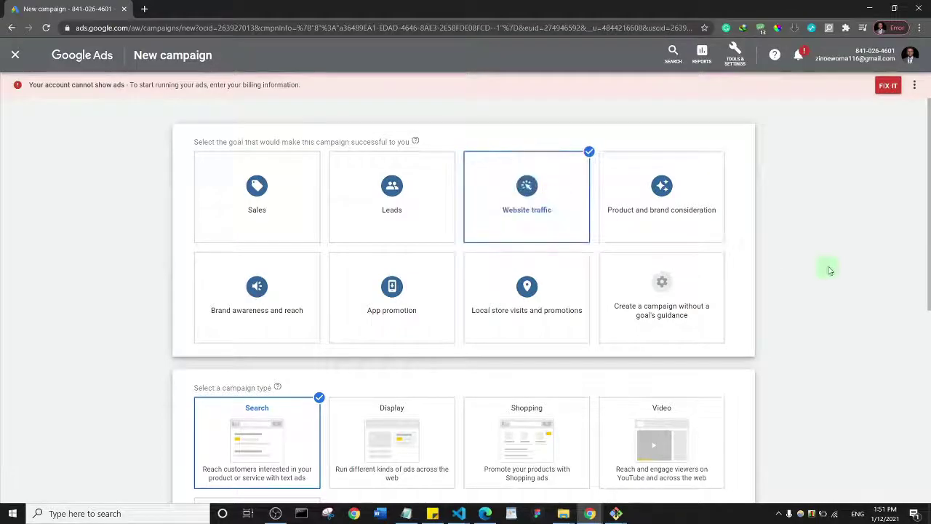
scroll(828, 269, down, 5)
scroll(830, 271, up, 5)
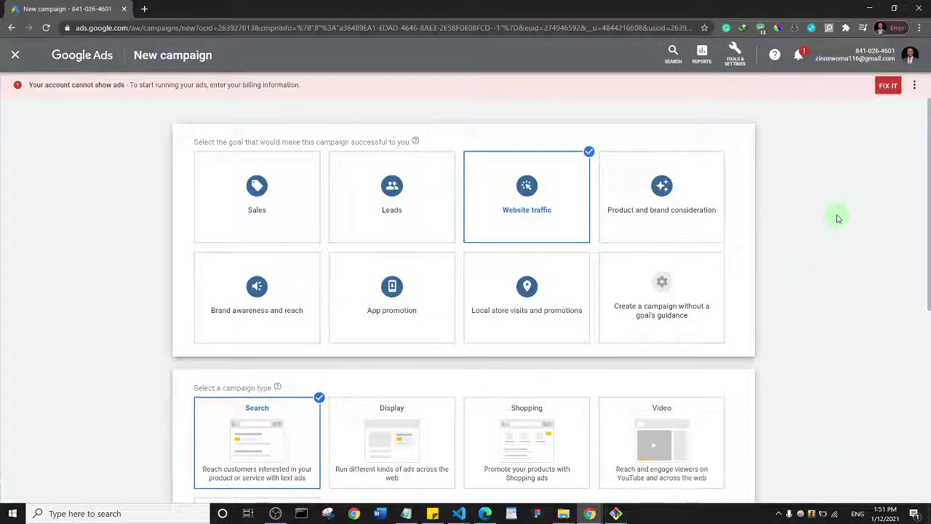